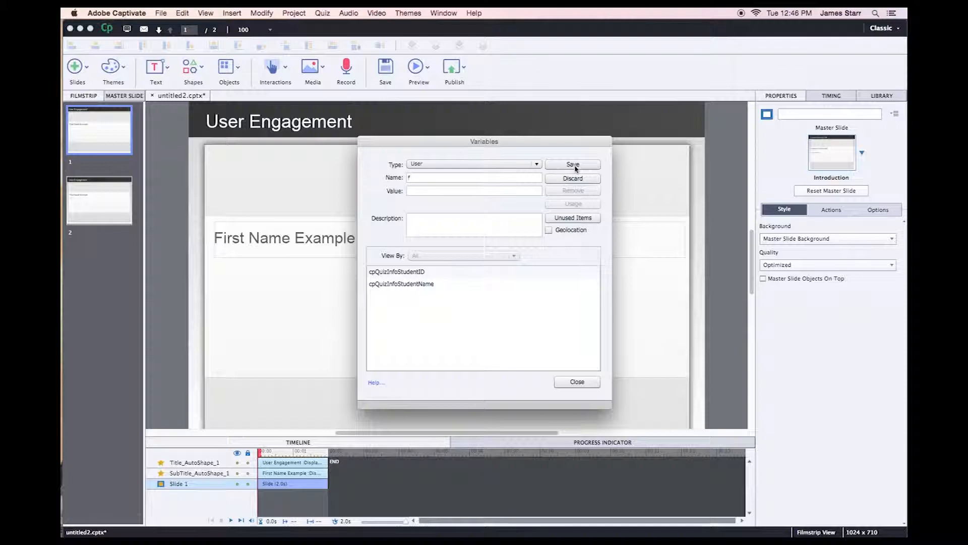
Create user variables first_name and first_name_empty, then close the Variables window.
{"action": "type", "text": "_name"}
{"action": "left_click", "coordinate": [574, 166]}
{"action": "left_click", "coordinate": [576, 165]}
{"action": "type", "text": "first_name_empty"}
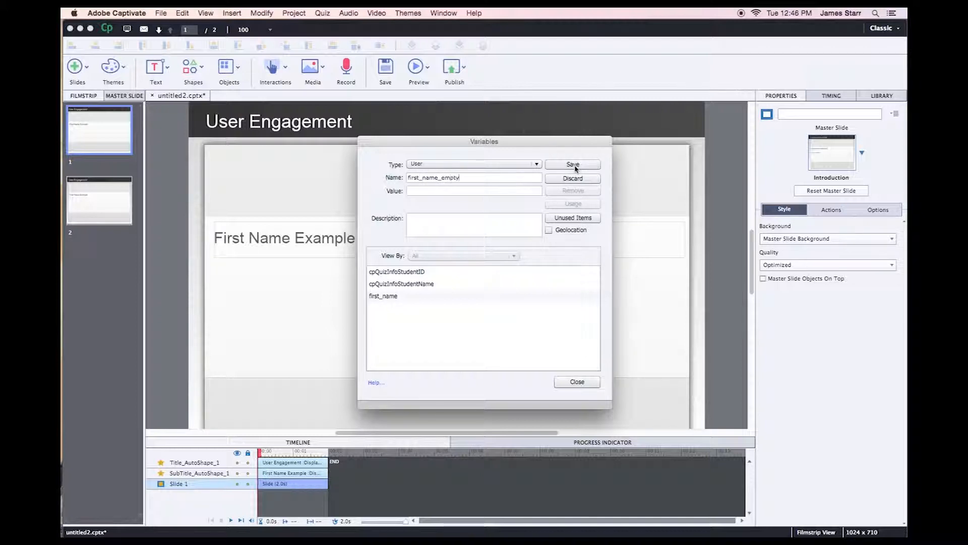
{"action": "left_click", "coordinate": [574, 166]}
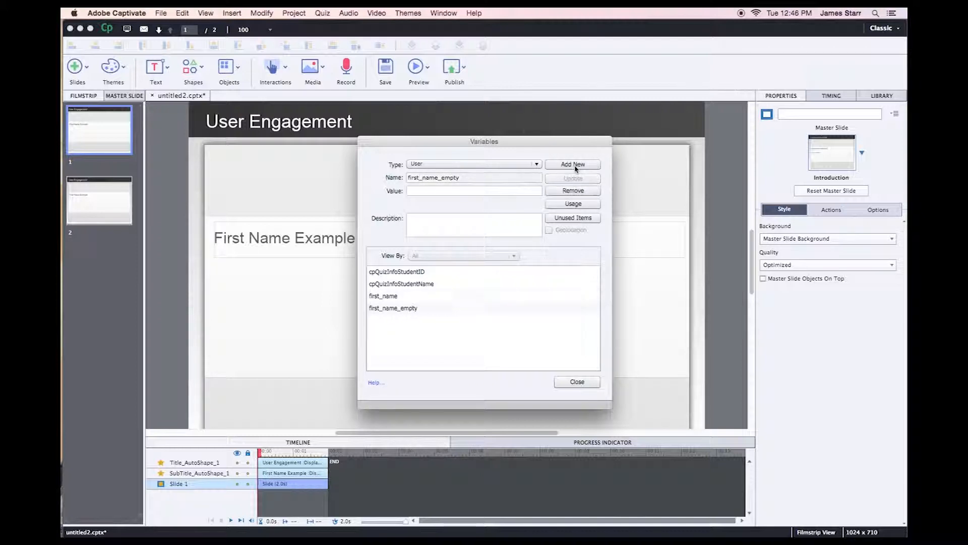
{"action": "left_click", "coordinate": [577, 382]}
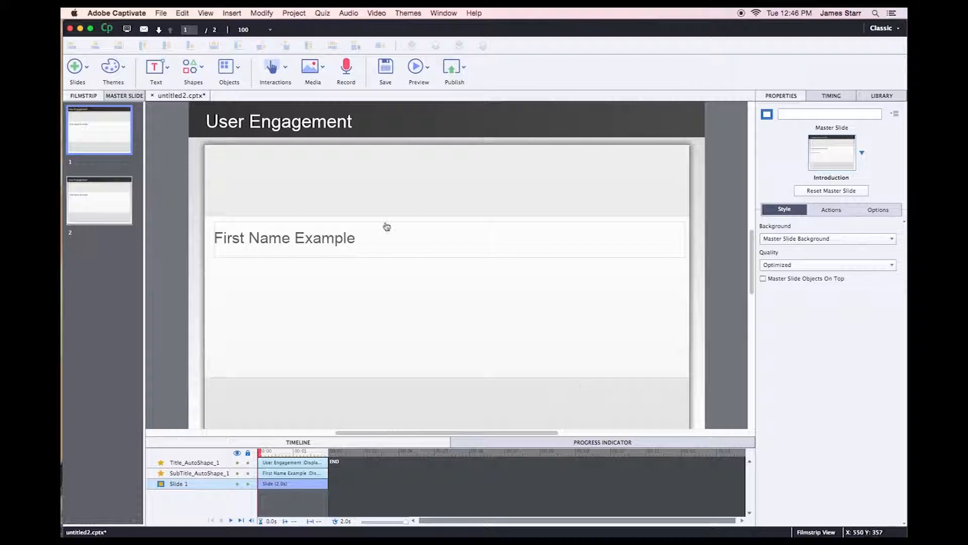
Add a text caption reading 'Enter your first name.' to slide 1.
{"action": "left_click", "coordinate": [155, 69]}
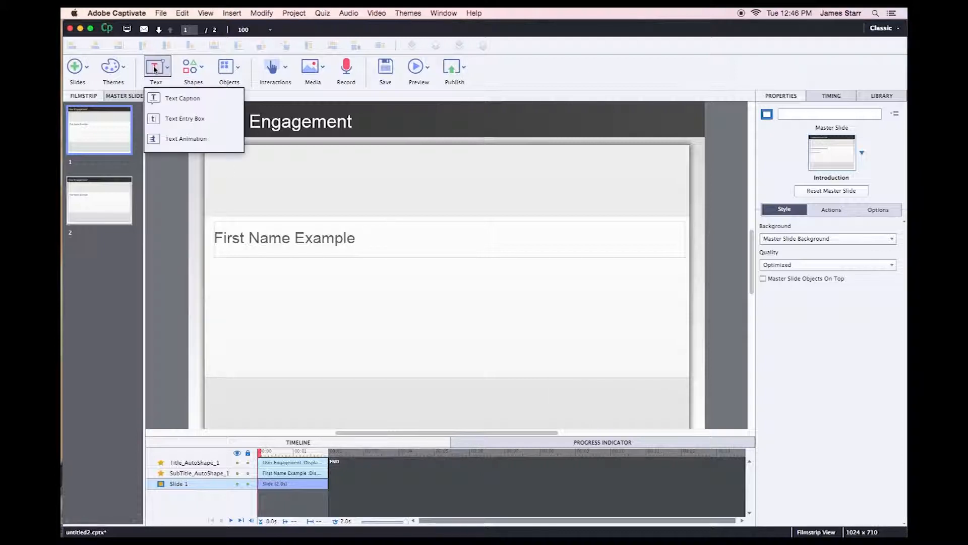
{"action": "left_click", "coordinate": [174, 98]}
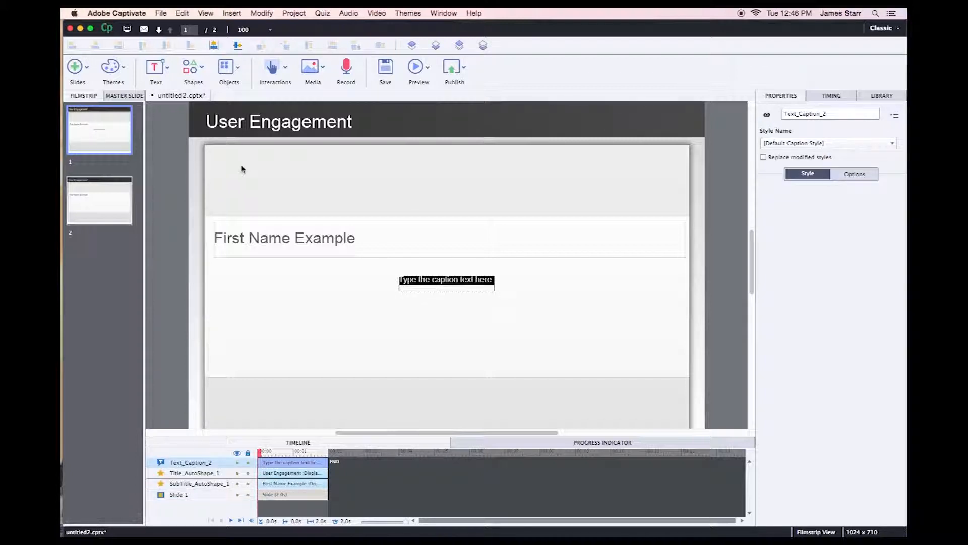
{"action": "type", "text": "Enter your fi"}
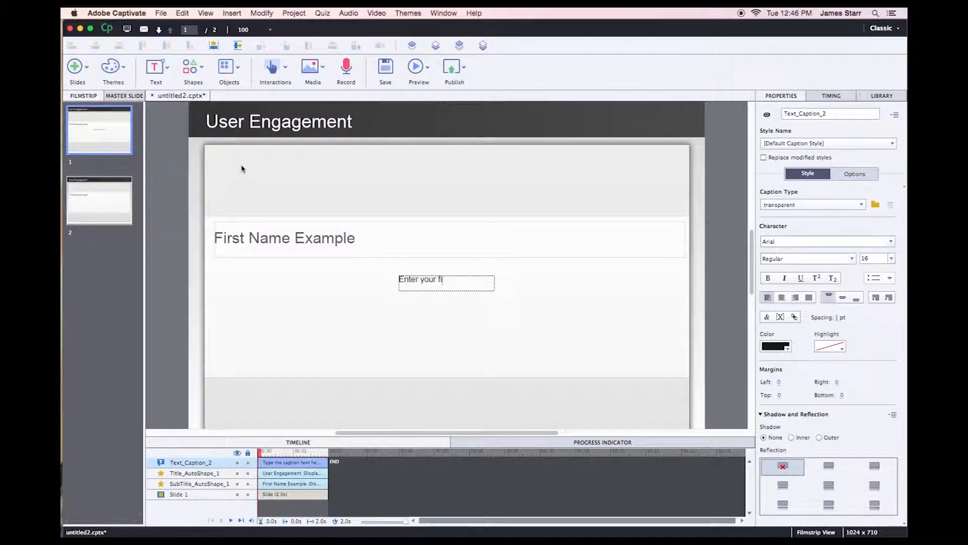
{"action": "type", "text": "rst name."}
{"action": "left_click", "coordinate": [312, 290]}
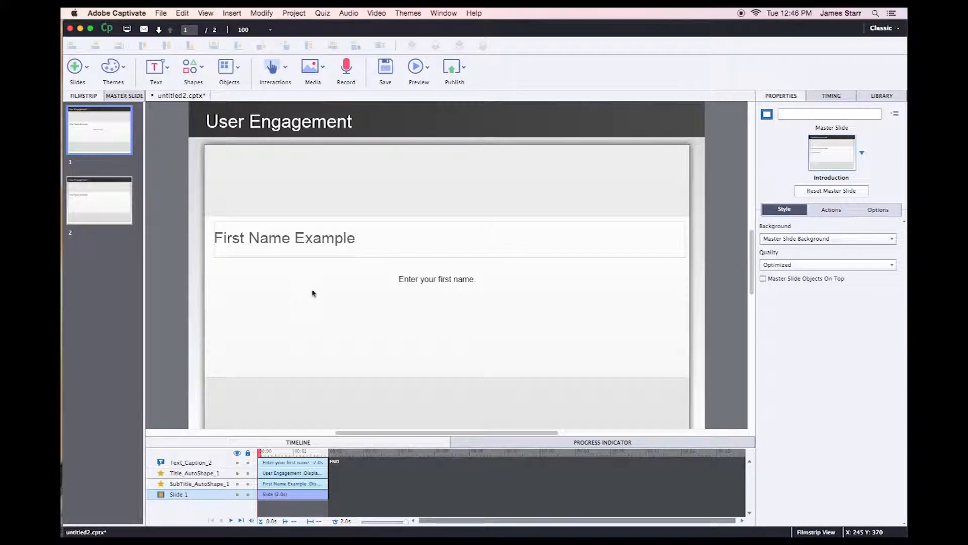
Insert a text entry box under the prompt caption and select its built-in Submit button.
{"action": "left_click", "coordinate": [156, 68]}
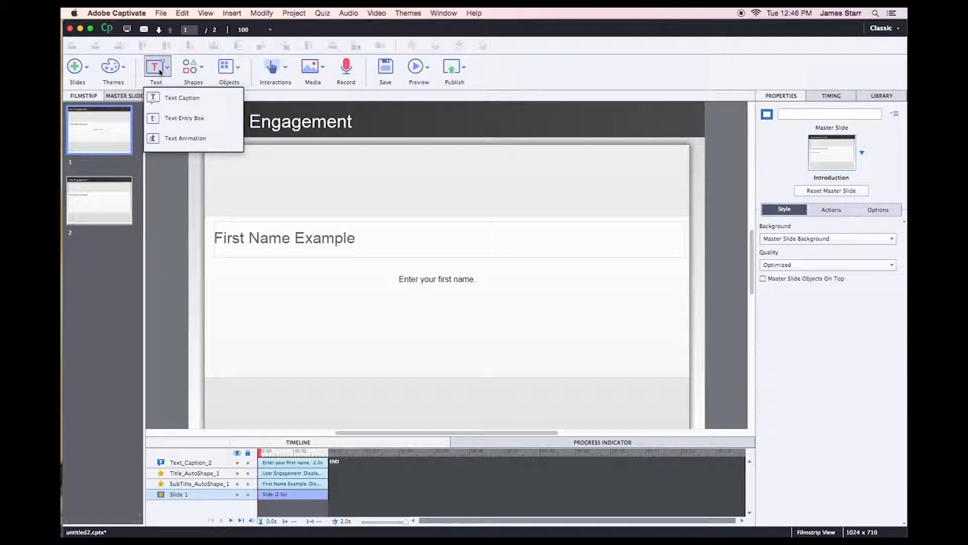
{"action": "left_click", "coordinate": [192, 116]}
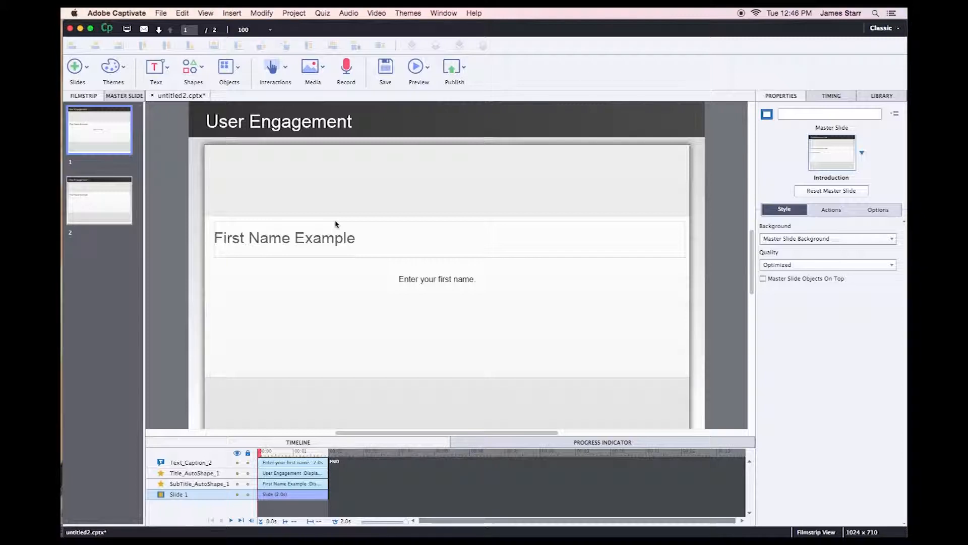
{"action": "left_click_drag", "start_coordinate": [435, 281], "coordinate": [419, 302]}
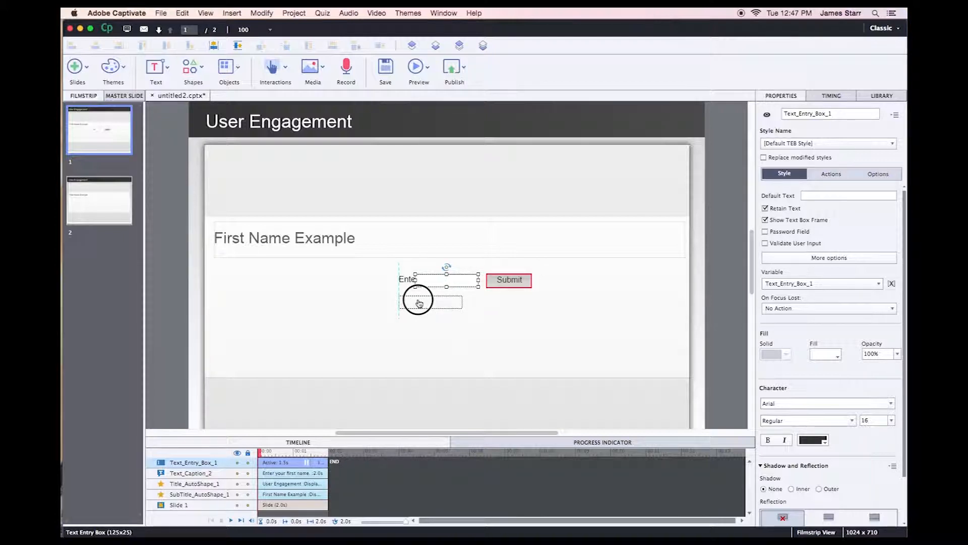
{"action": "left_click_drag", "start_coordinate": [419, 303], "coordinate": [419, 302]}
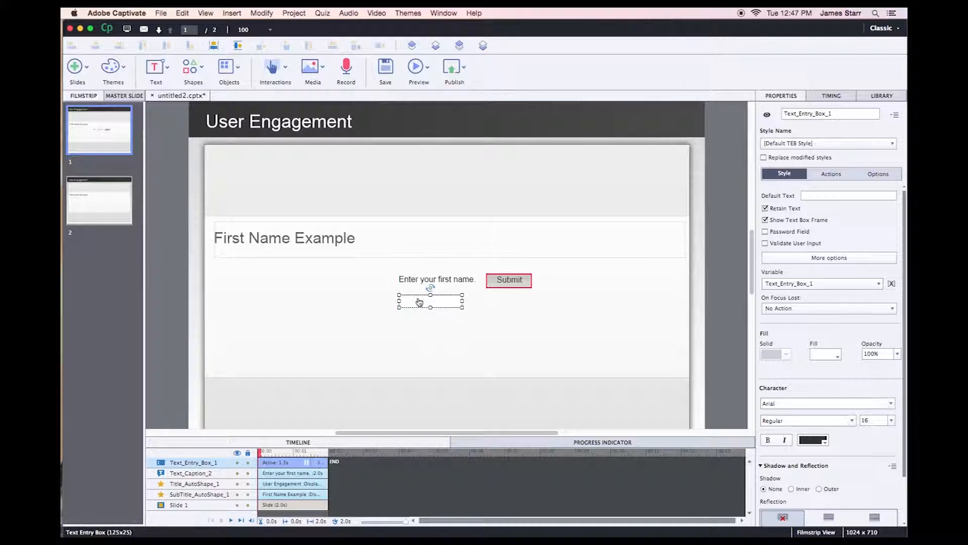
{"action": "left_click", "coordinate": [509, 280]}
{"action": "left_click", "coordinate": [511, 280]}
Delete the entry box's built-in Submit button and widen the box to the right.
{"action": "key", "text": "Delete"}
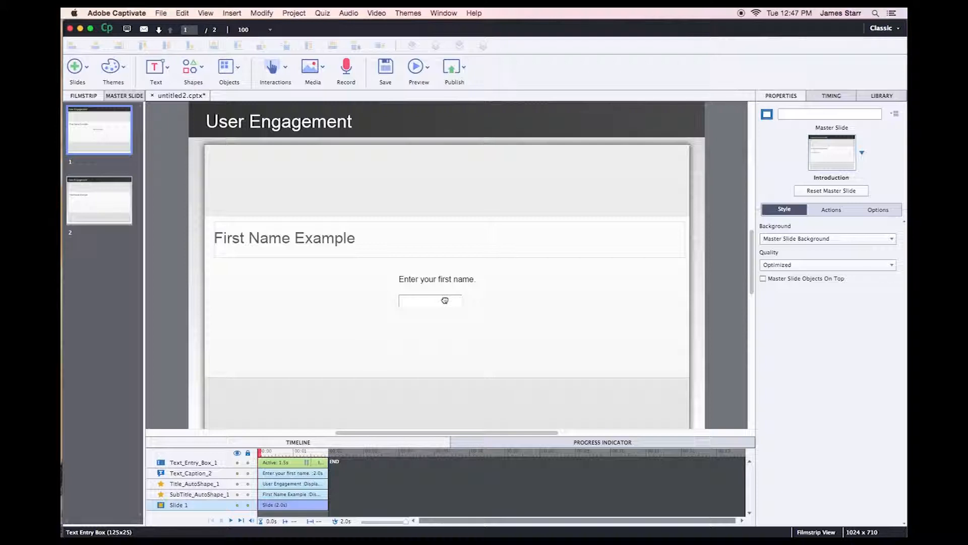
{"action": "left_click", "coordinate": [443, 300]}
{"action": "left_click_drag", "start_coordinate": [462, 301], "coordinate": [496, 302]}
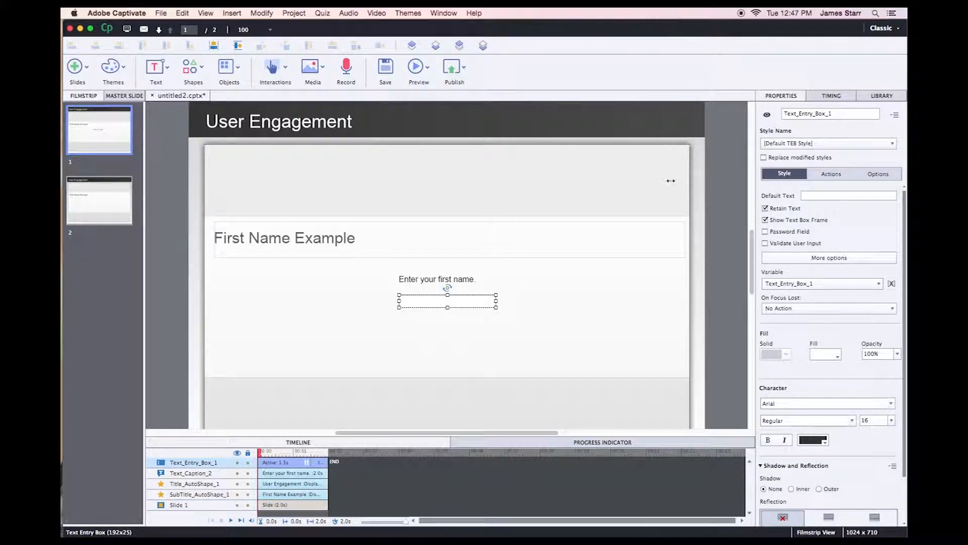
Rename the entry box first_name and store its input in the first_name variable.
{"action": "double_click", "coordinate": [827, 113]}
{"action": "type", "text": "first_name"}
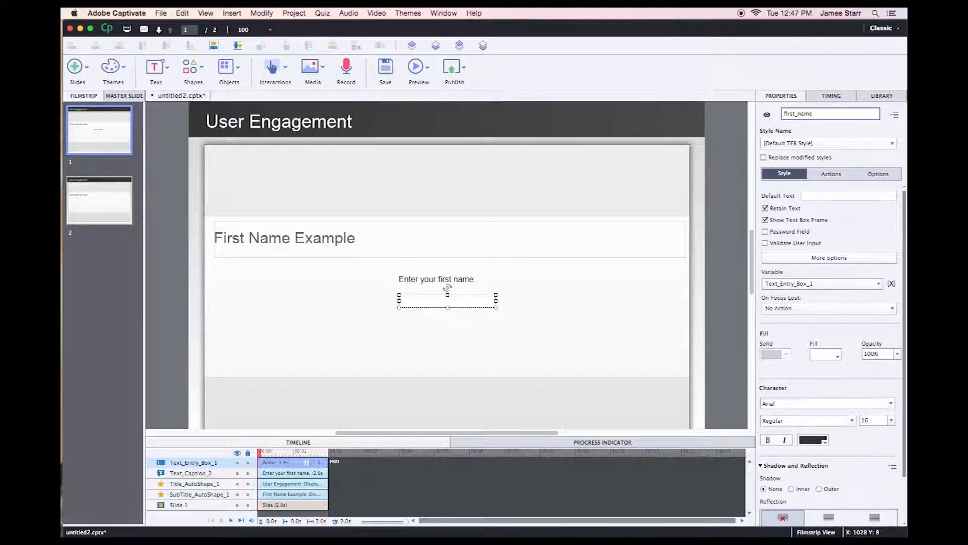
{"action": "key", "text": "Return"}
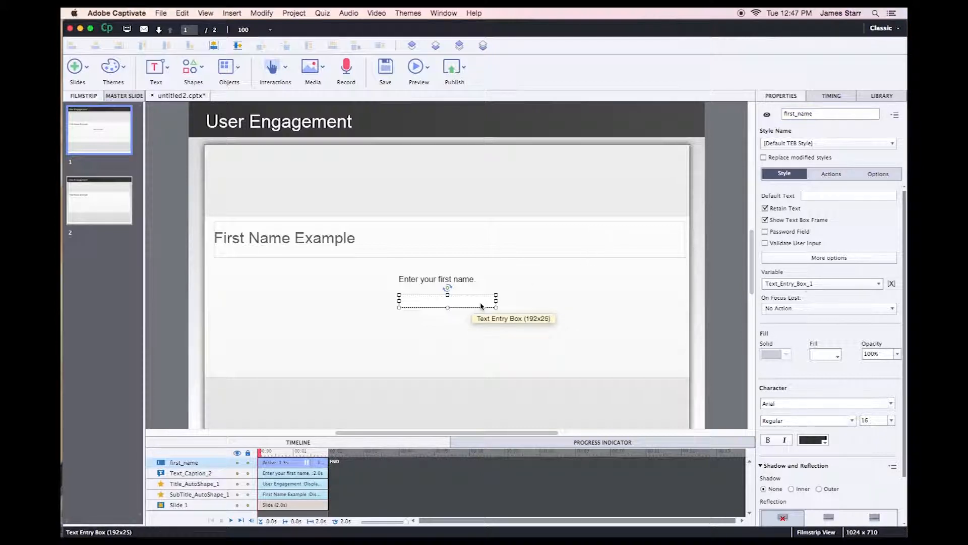
{"action": "left_click", "coordinate": [806, 283]}
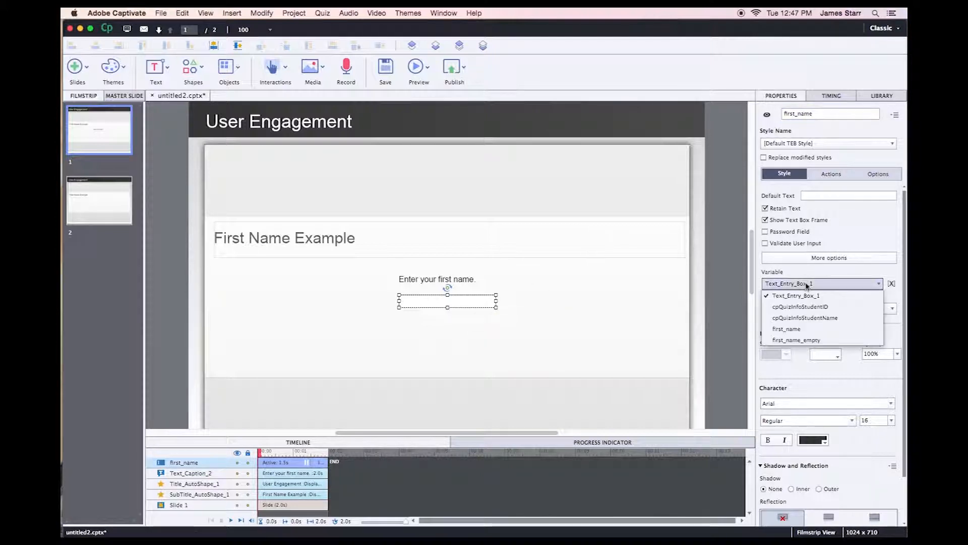
{"action": "left_click", "coordinate": [801, 330]}
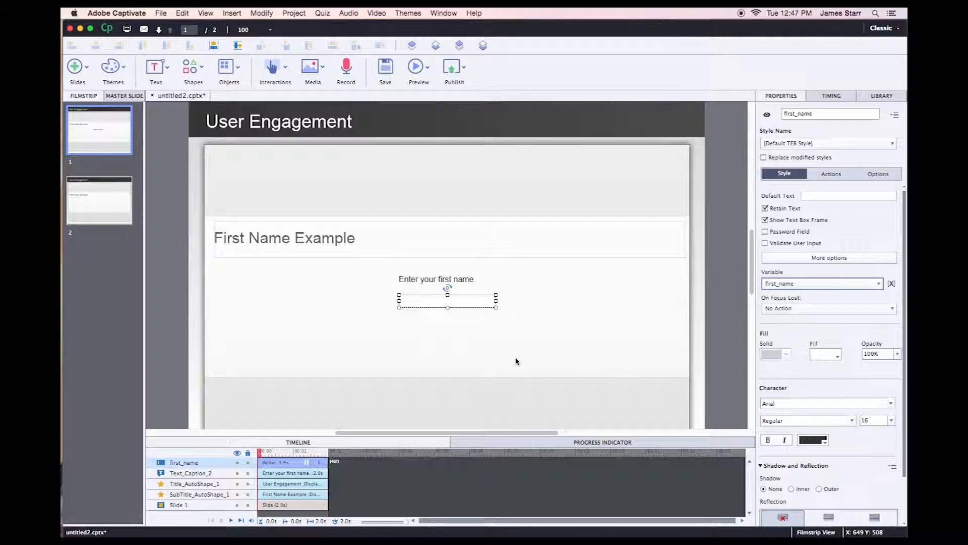
{"action": "left_click", "coordinate": [315, 270]}
{"action": "left_click", "coordinate": [272, 67]}
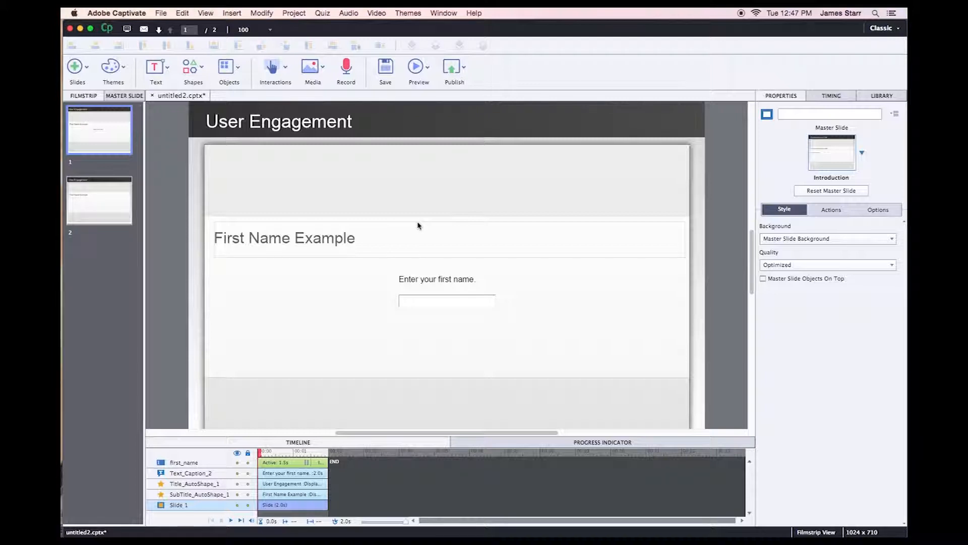
Add a button right of the entry box and set its caption to Submit.
{"action": "key", "text": "shift+super+a"}
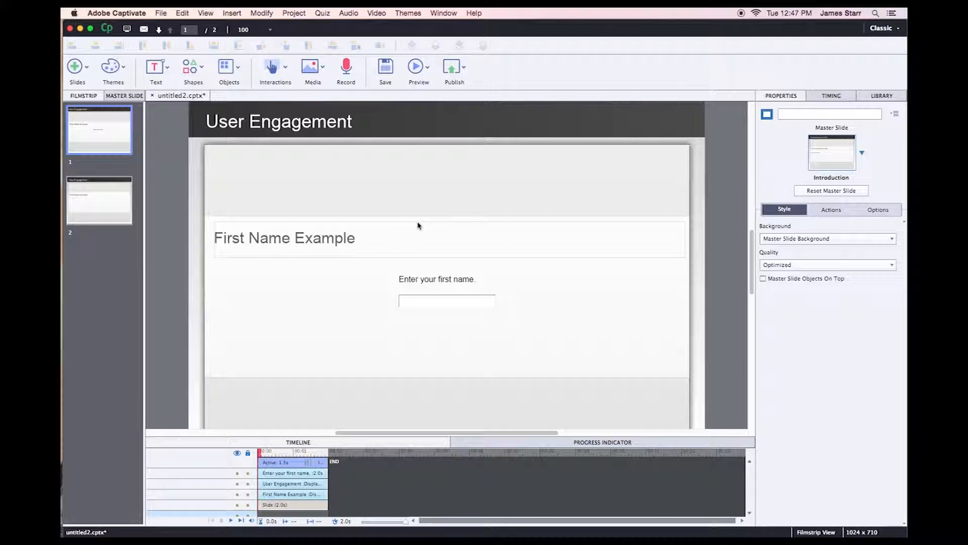
{"action": "left_click_drag", "start_coordinate": [451, 280], "coordinate": [532, 303]}
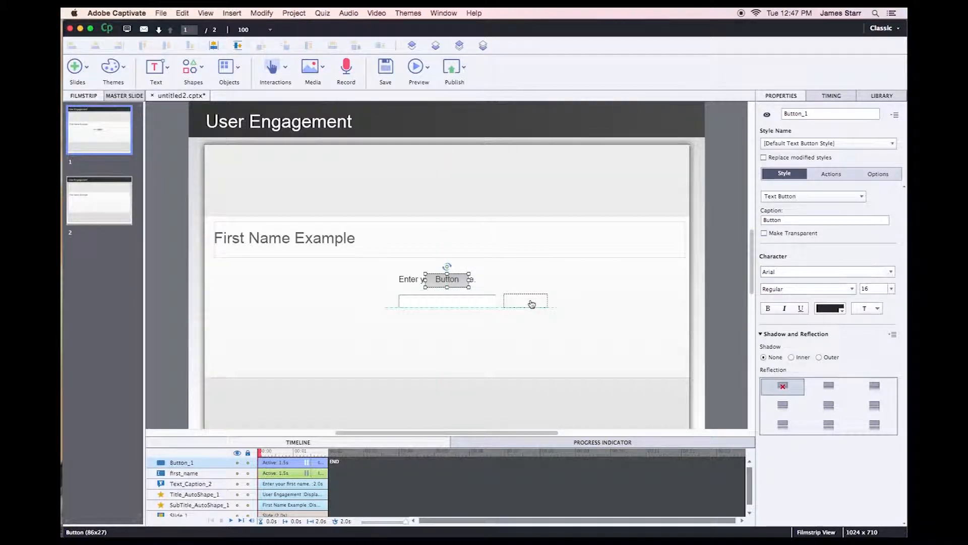
{"action": "double_click", "coordinate": [785, 219]}
{"action": "type", "text": "Su"}
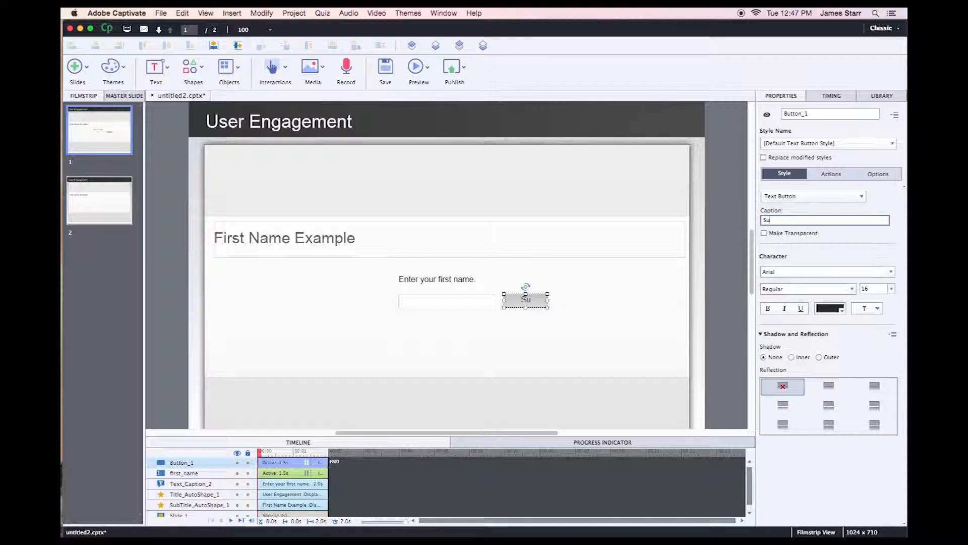
{"action": "type", "text": "bmit"}
{"action": "key", "text": "Return"}
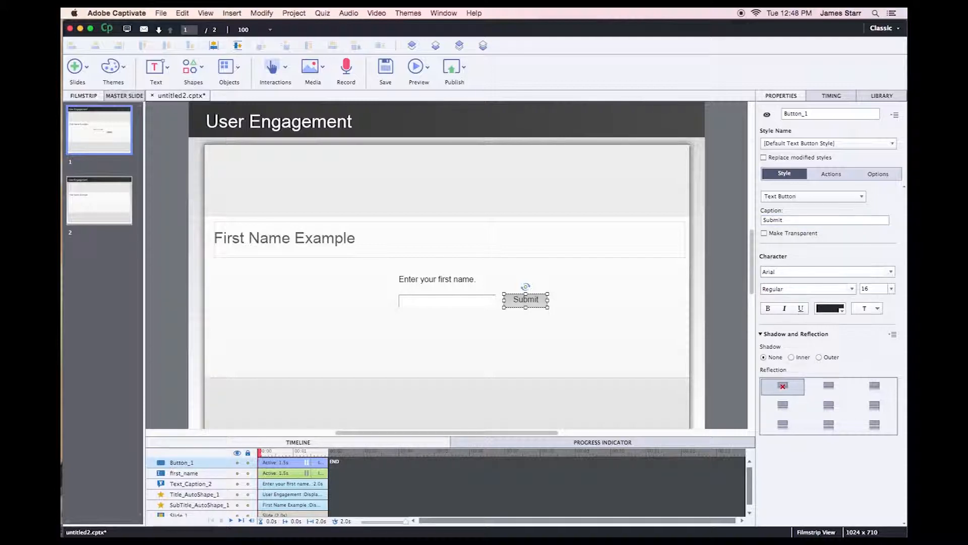
{"action": "left_click", "coordinate": [588, 365]}
Add a caption below the entry box reading 'You did not enter a valid first name.'.
{"action": "left_click", "coordinate": [155, 66]}
{"action": "left_click", "coordinate": [184, 96]}
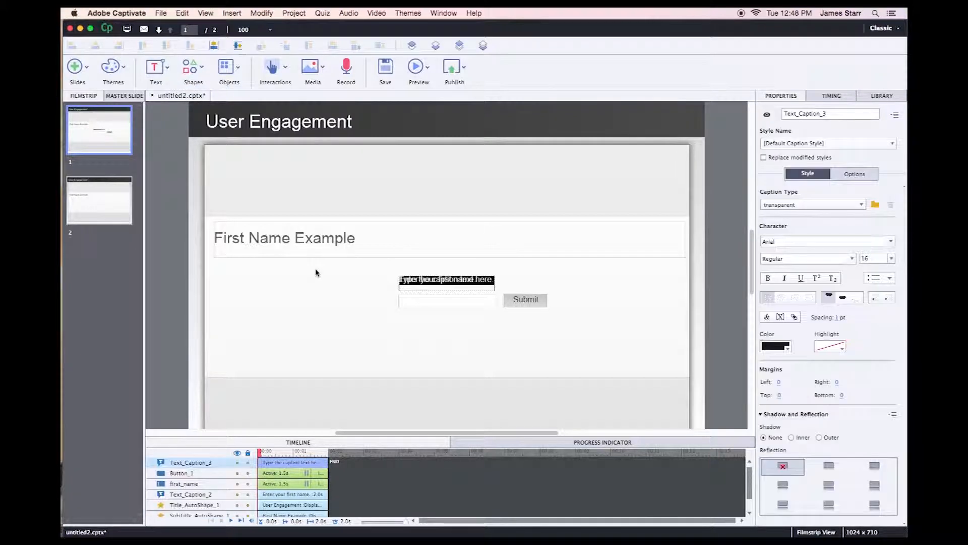
{"action": "left_click", "coordinate": [328, 302]}
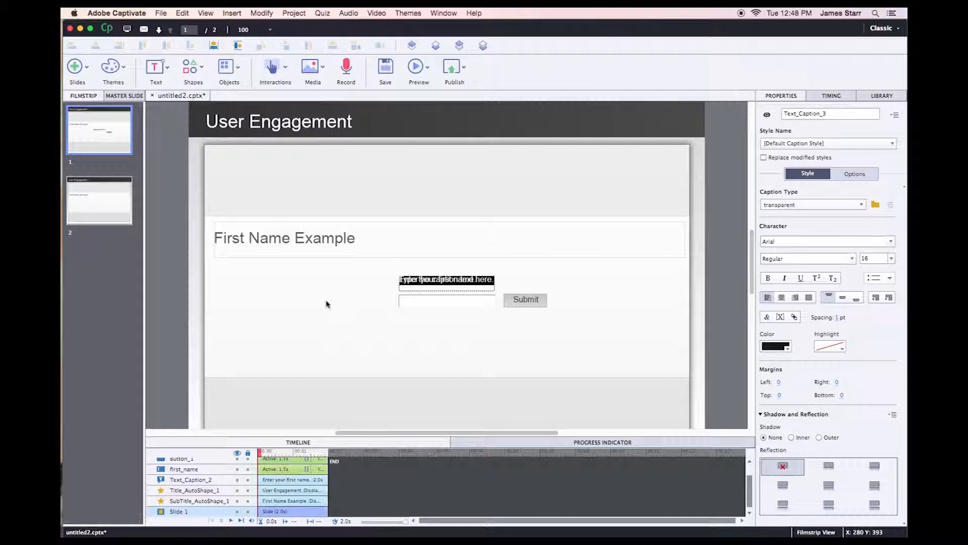
{"action": "left_click", "coordinate": [454, 282]}
{"action": "left_click_drag", "start_coordinate": [454, 283], "coordinate": [453, 326]}
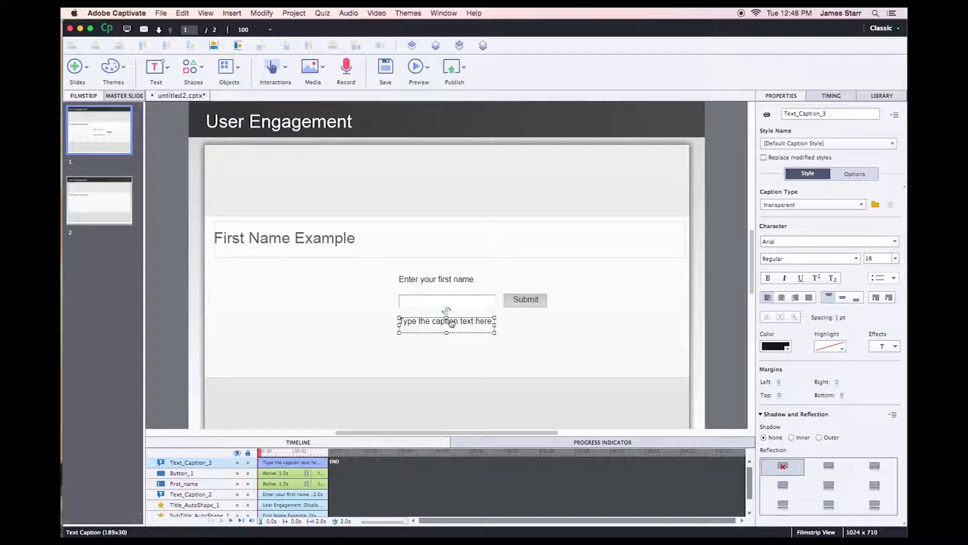
{"action": "double_click", "coordinate": [451, 323]}
{"action": "type", "text": "Y"}
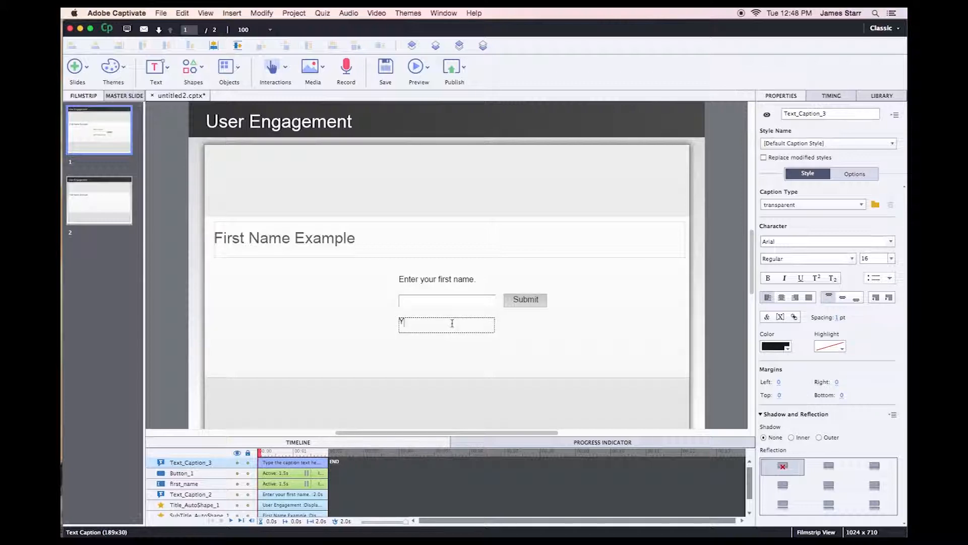
{"action": "type", "text": "ou did not enter a valid first name."}
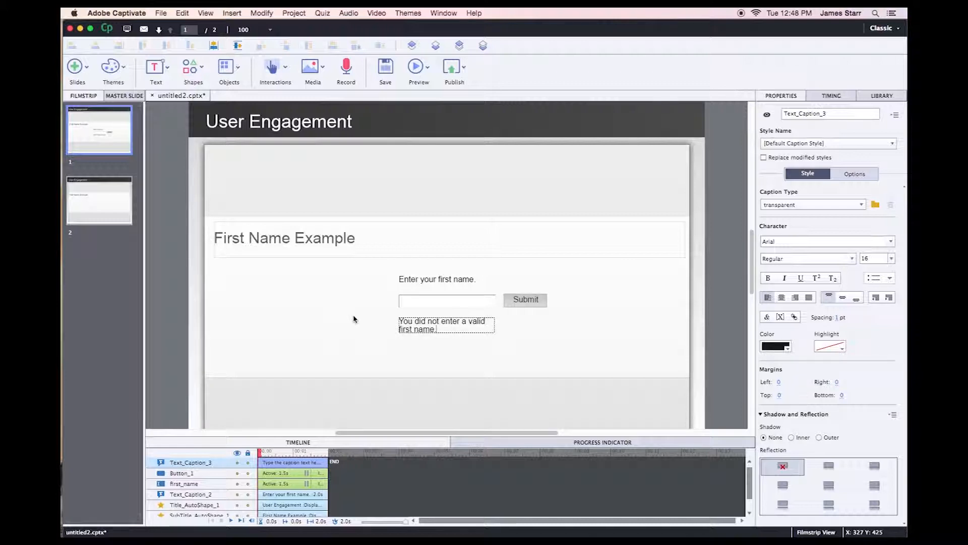
{"action": "left_click", "coordinate": [353, 318]}
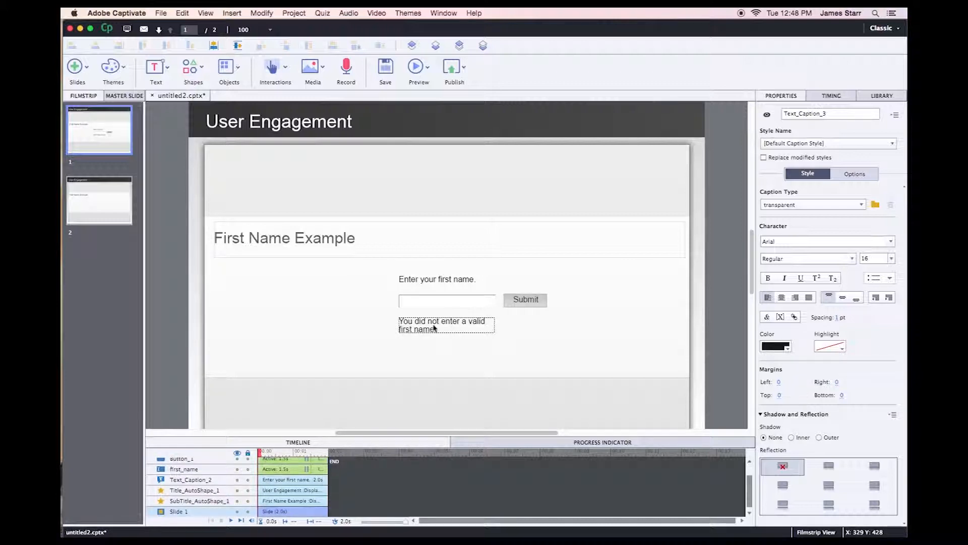
{"action": "left_click", "coordinate": [423, 326]}
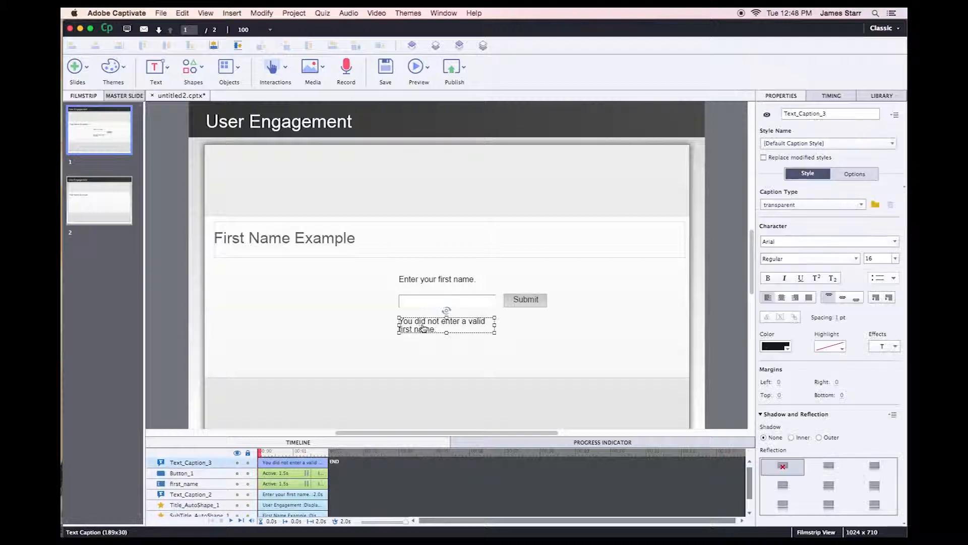
Give the error caption the Adobe Red style, two-line size, bold and centred text.
{"action": "left_click", "coordinate": [802, 205]}
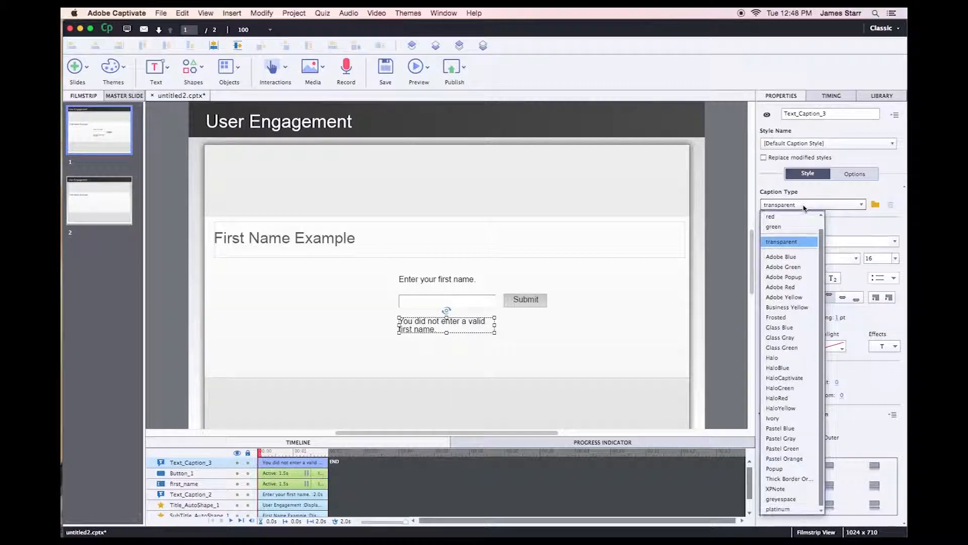
{"action": "left_click", "coordinate": [797, 288]}
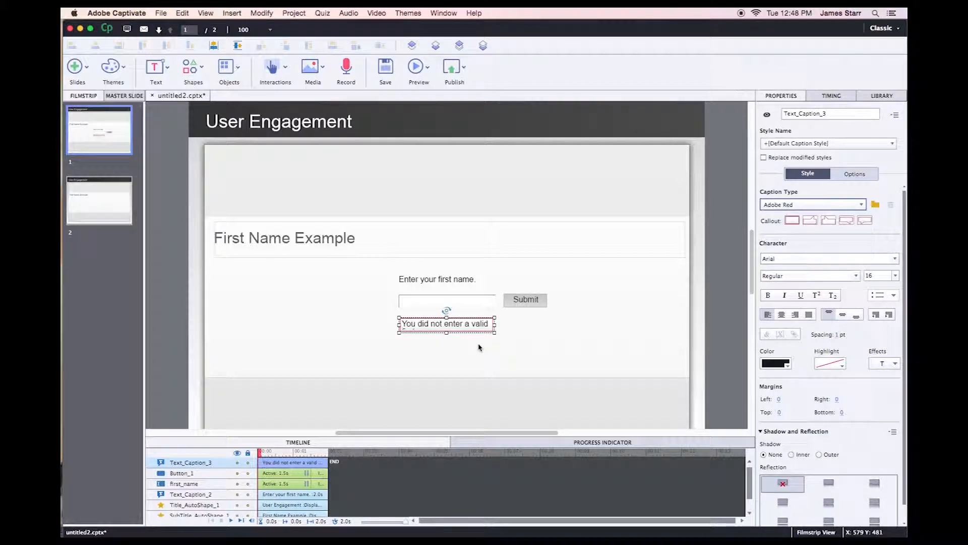
{"action": "left_click_drag", "start_coordinate": [446, 332], "coordinate": [447, 341]}
{"action": "left_click", "coordinate": [767, 298]}
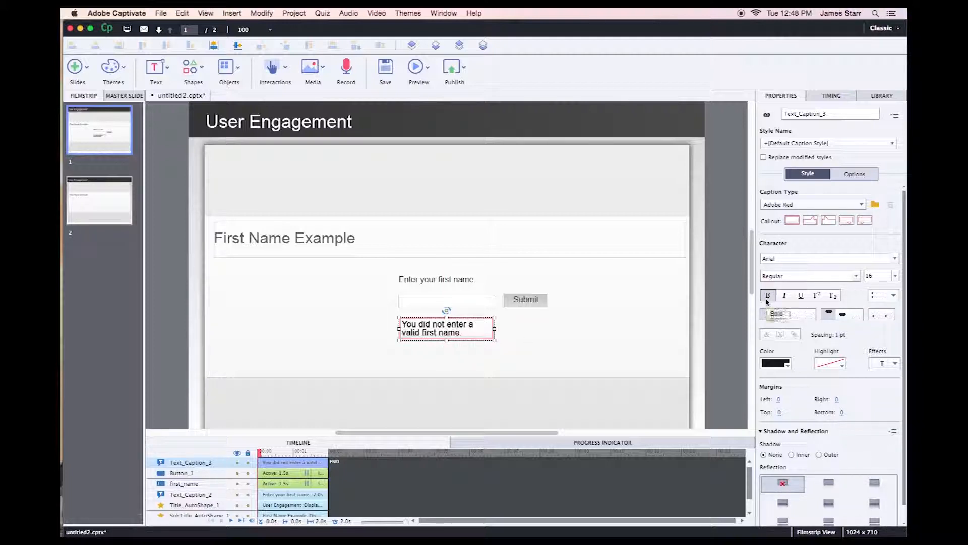
{"action": "left_click", "coordinate": [782, 315]}
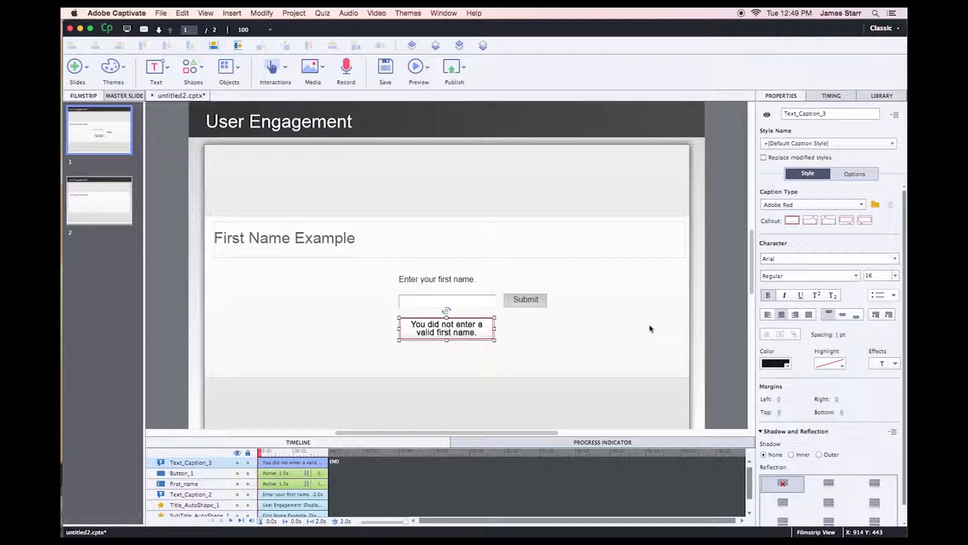
Rename the error caption first_name_error_message.
{"action": "left_click", "coordinate": [838, 114]}
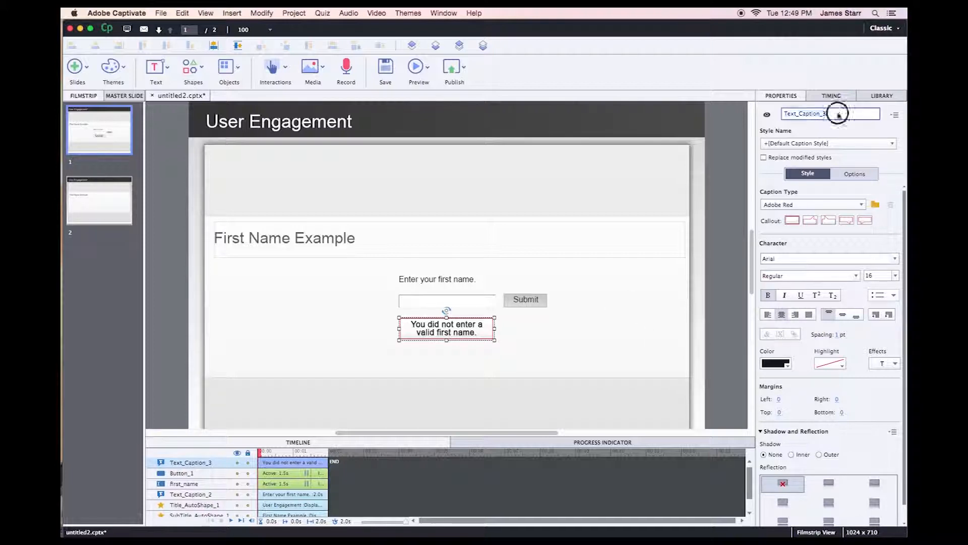
{"action": "type", "text": "fir"}
{"action": "key", "text": "Return"}
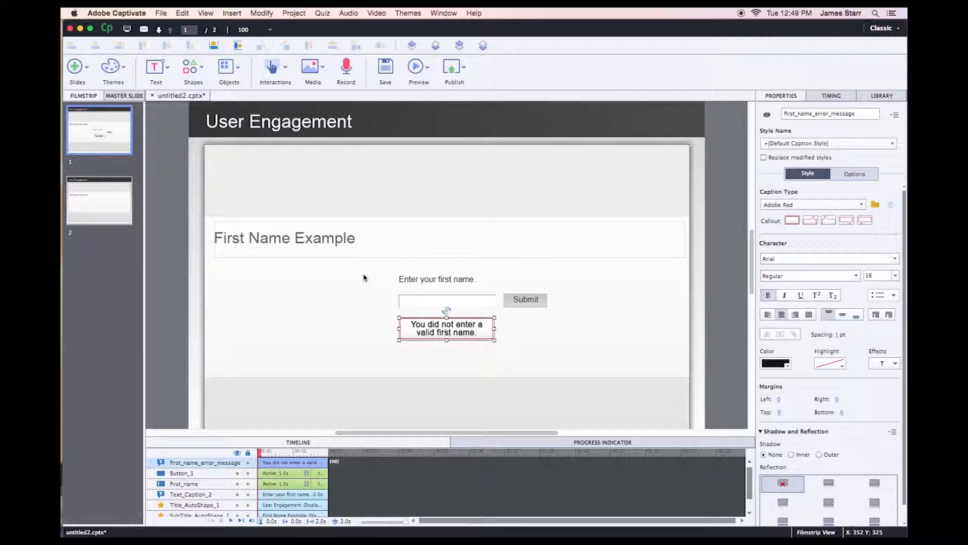
{"action": "left_click", "coordinate": [330, 286]}
Open Advanced Actions and set the action type to Conditional actions.
{"action": "left_click", "coordinate": [294, 13]}
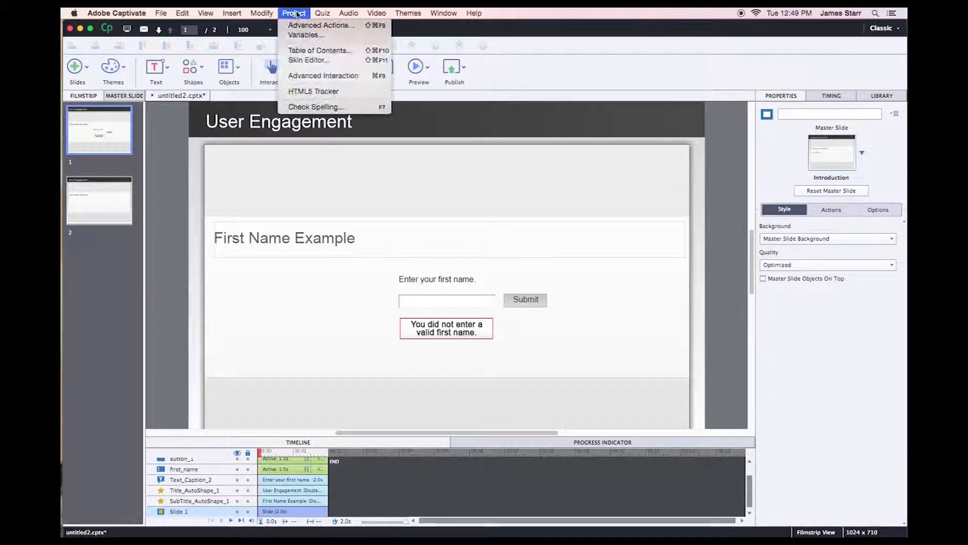
{"action": "left_click", "coordinate": [301, 24]}
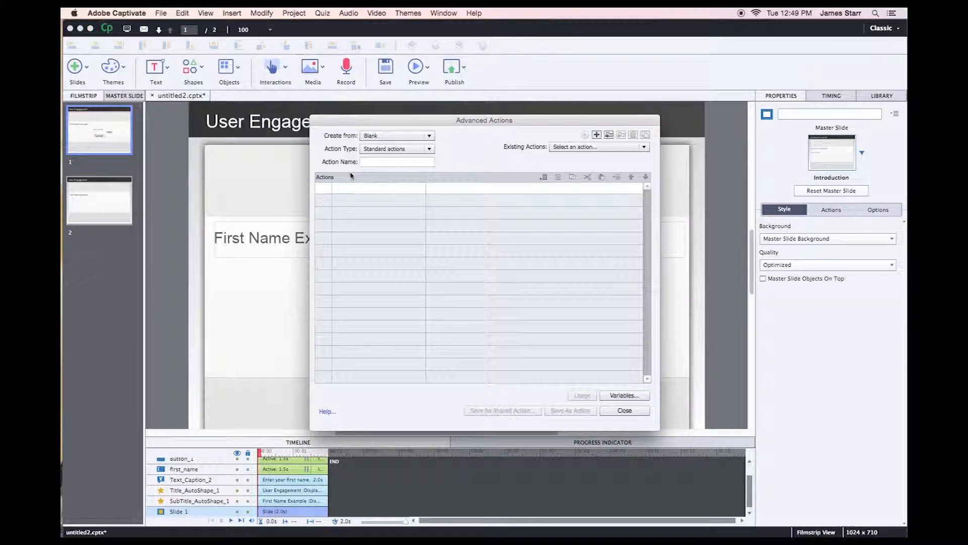
{"action": "left_click", "coordinate": [402, 149]}
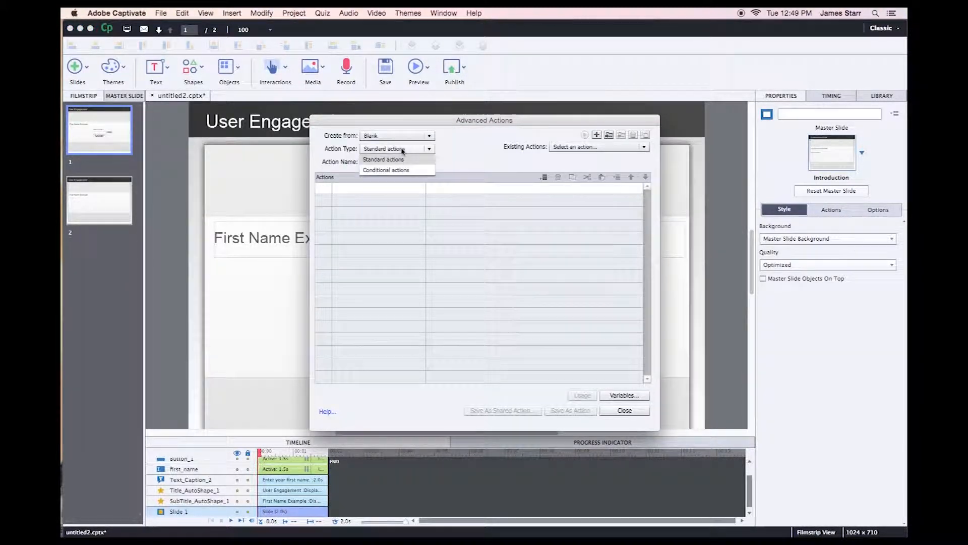
{"action": "left_click", "coordinate": [398, 170]}
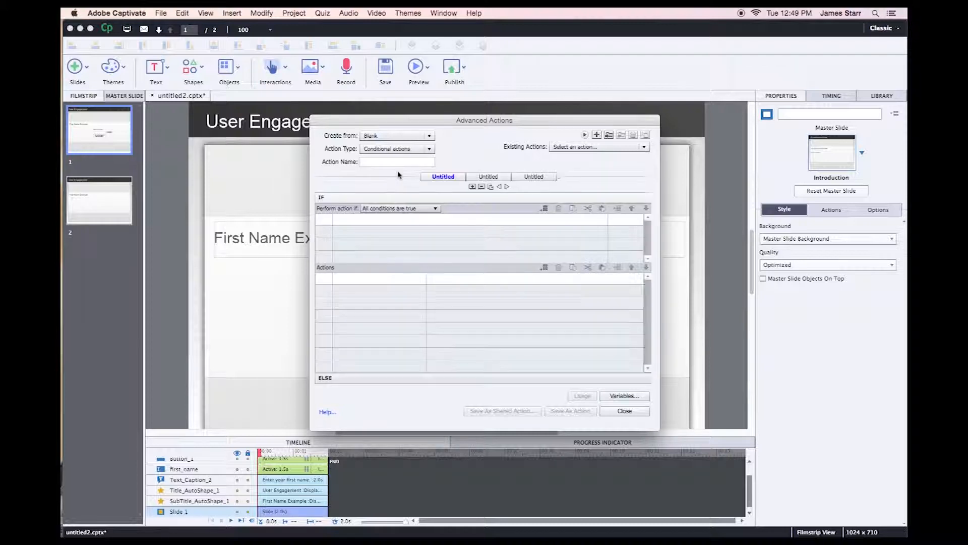
Build the IF condition: variable first_name is equal to variable first_name_empty.
{"action": "double_click", "coordinate": [324, 222]}
{"action": "left_click", "coordinate": [353, 218]}
{"action": "left_click", "coordinate": [361, 231]}
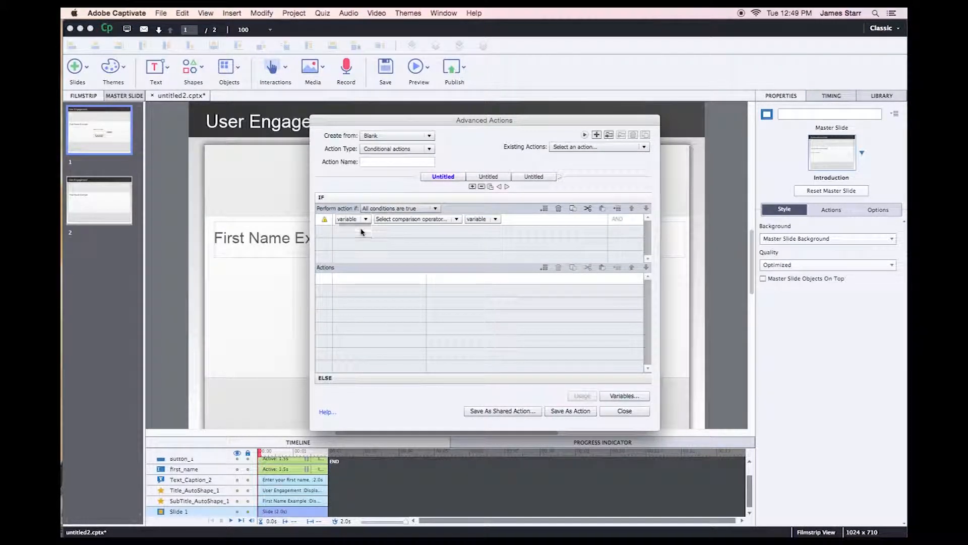
{"action": "left_click_drag", "start_coordinate": [422, 235], "coordinate": [424, 275]}
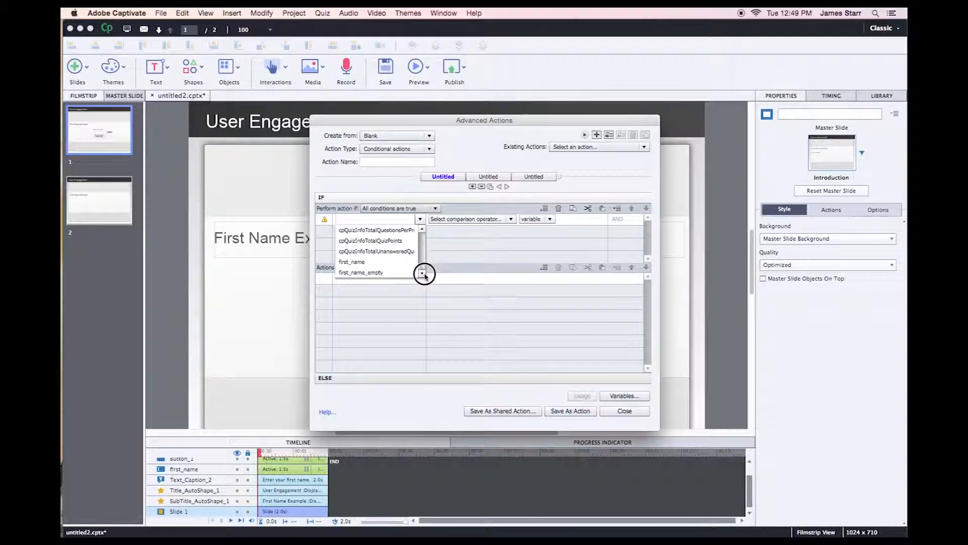
{"action": "left_click", "coordinate": [385, 262]}
{"action": "left_click", "coordinate": [417, 218]}
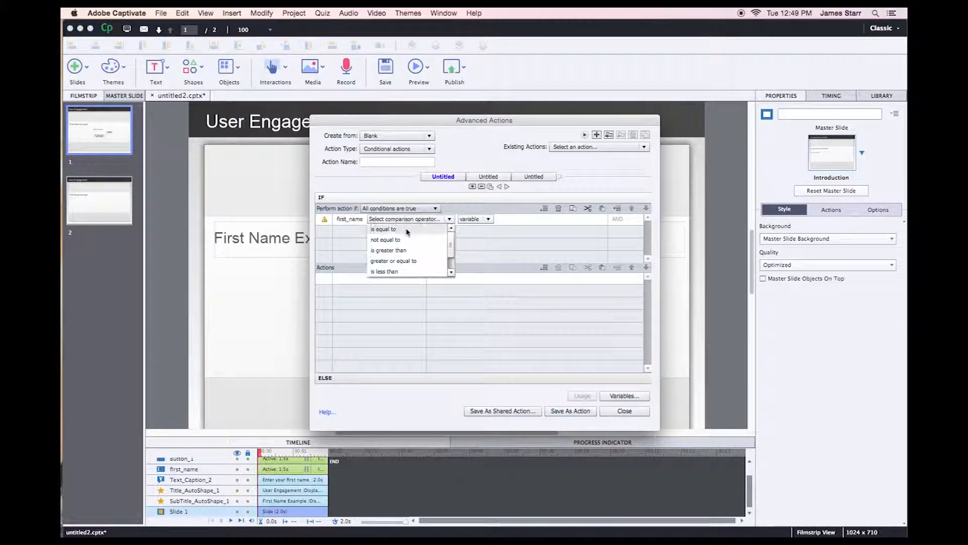
{"action": "left_click", "coordinate": [406, 228]}
{"action": "left_click", "coordinate": [415, 220]}
{"action": "left_click", "coordinate": [417, 229]}
{"action": "scroll", "coordinate": [433, 247], "scroll_direction": "down", "scroll_amount": 15}
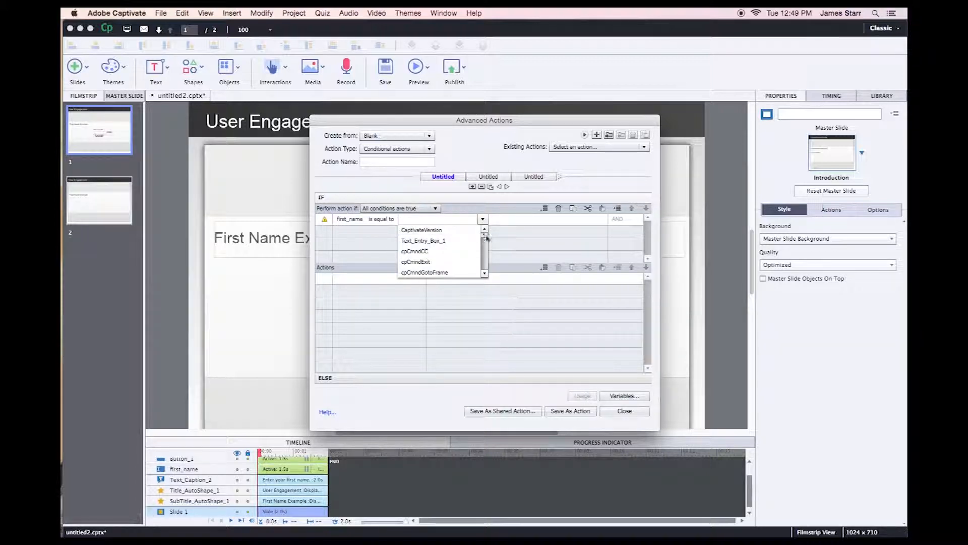
{"action": "left_click", "coordinate": [440, 273]}
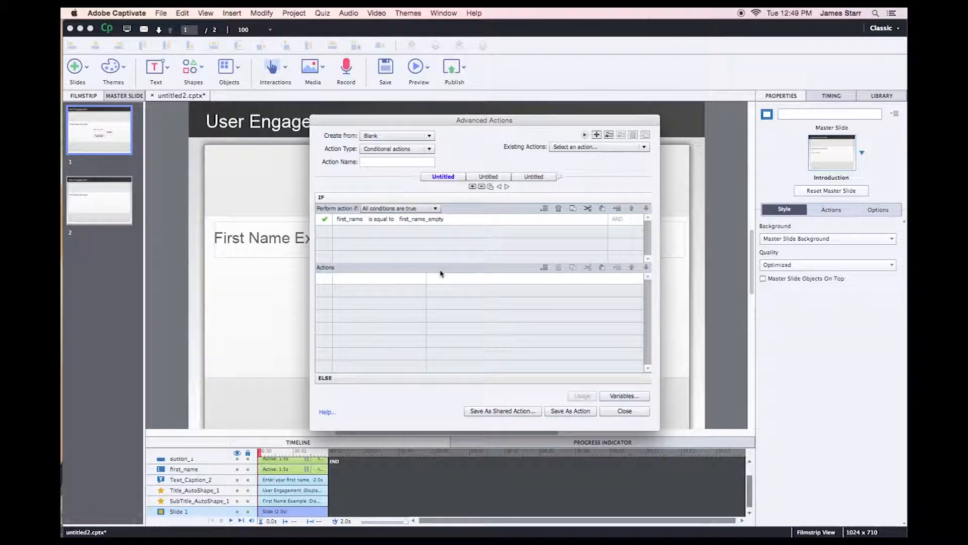
Make the IF branch Show first_name_error_message, then add an action to the ELSE branch.
{"action": "double_click", "coordinate": [322, 277]}
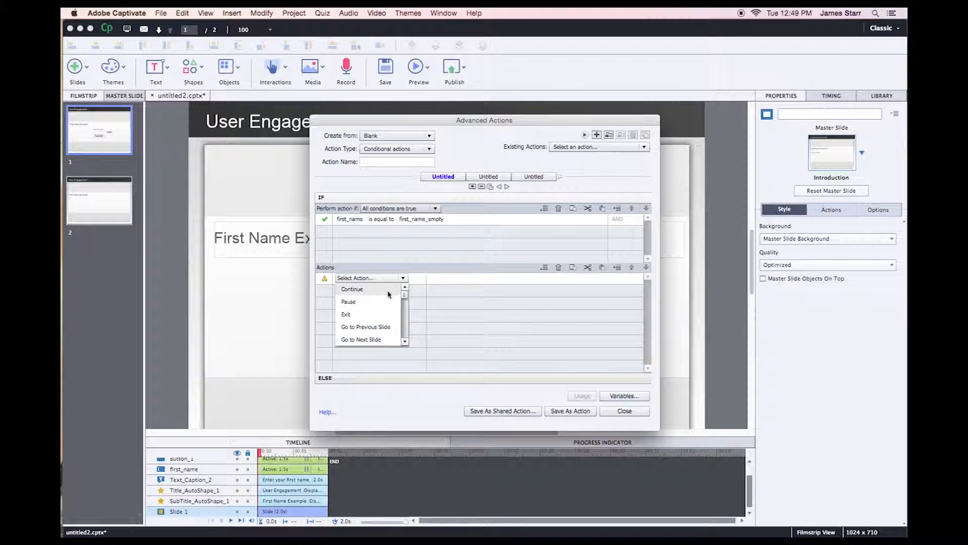
{"action": "left_click_drag", "start_coordinate": [404, 293], "coordinate": [406, 308]}
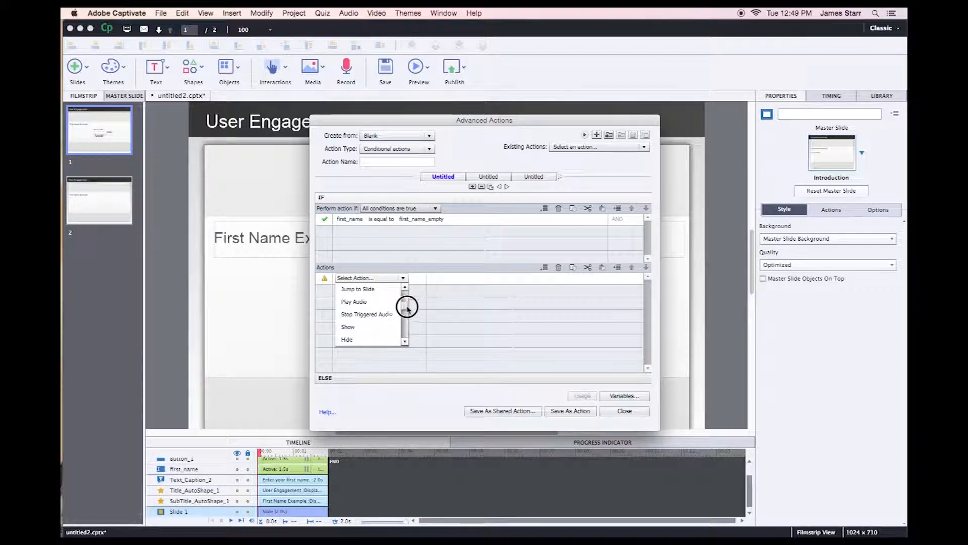
{"action": "left_click", "coordinate": [370, 326]}
{"action": "left_click_drag", "start_coordinate": [500, 301], "coordinate": [501, 305]}
{"action": "left_click", "coordinate": [474, 301]}
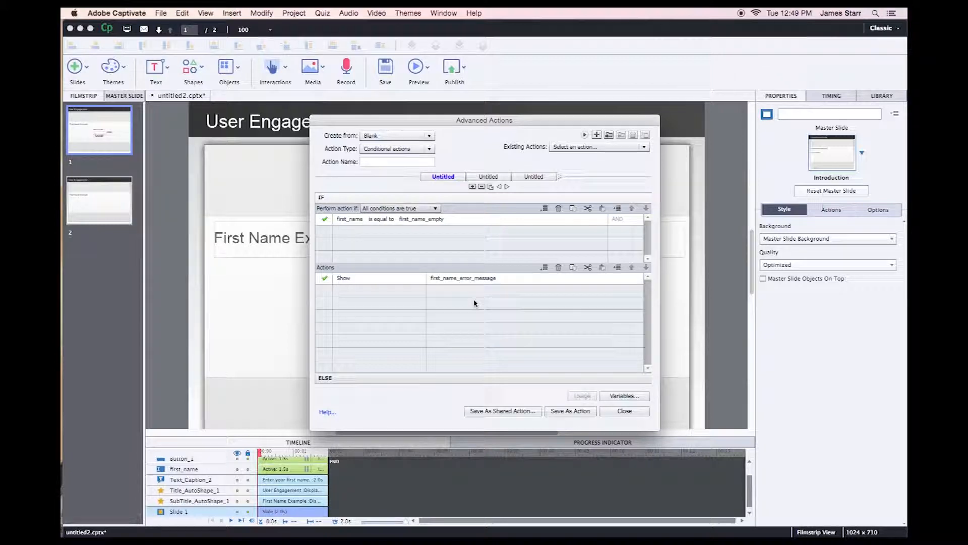
{"action": "left_click", "coordinate": [365, 382]}
{"action": "double_click", "coordinate": [325, 231]}
{"action": "left_click_drag", "start_coordinate": [405, 246], "coordinate": [406, 250]}
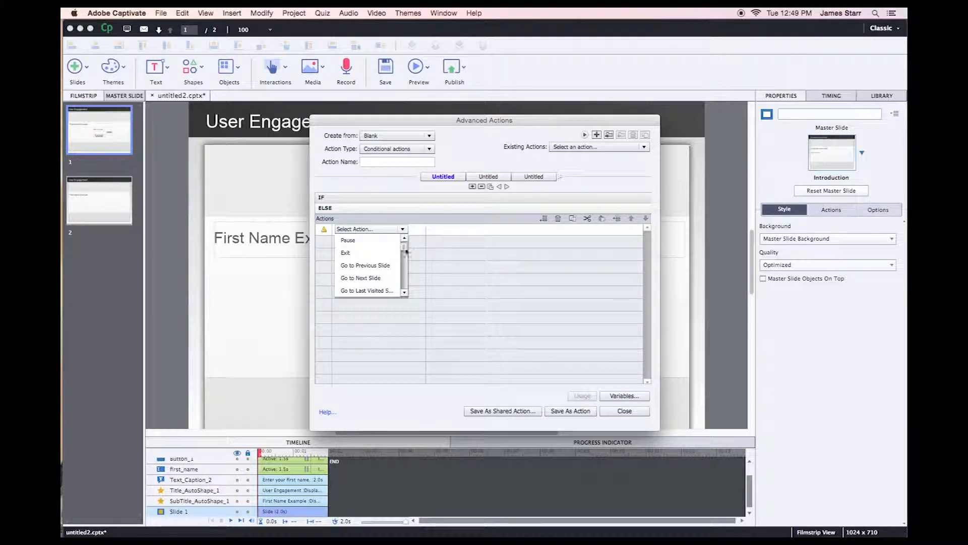
Set the ELSE action to Go to Next Slide and attempt saving, dismissing the missing-name warnings.
{"action": "left_click", "coordinate": [377, 278]}
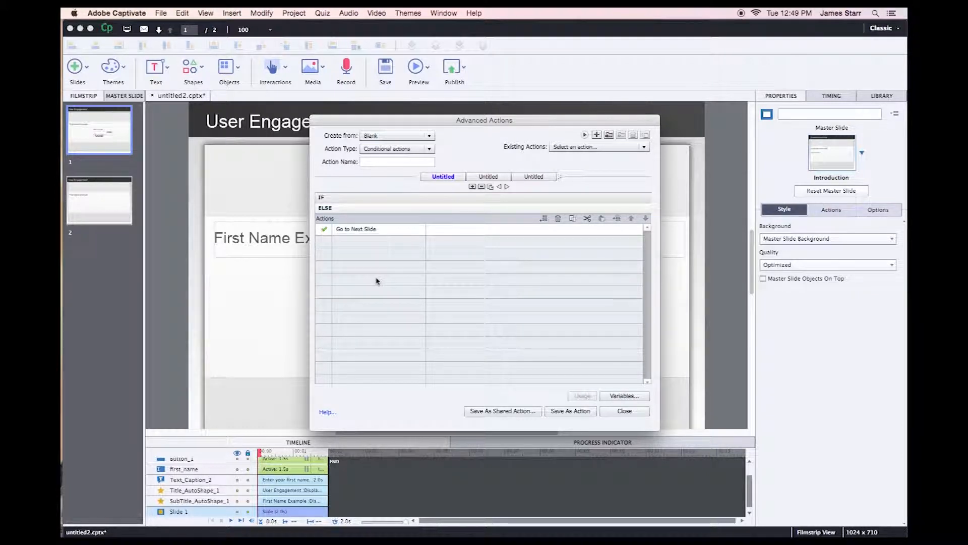
{"action": "left_click", "coordinate": [573, 411]}
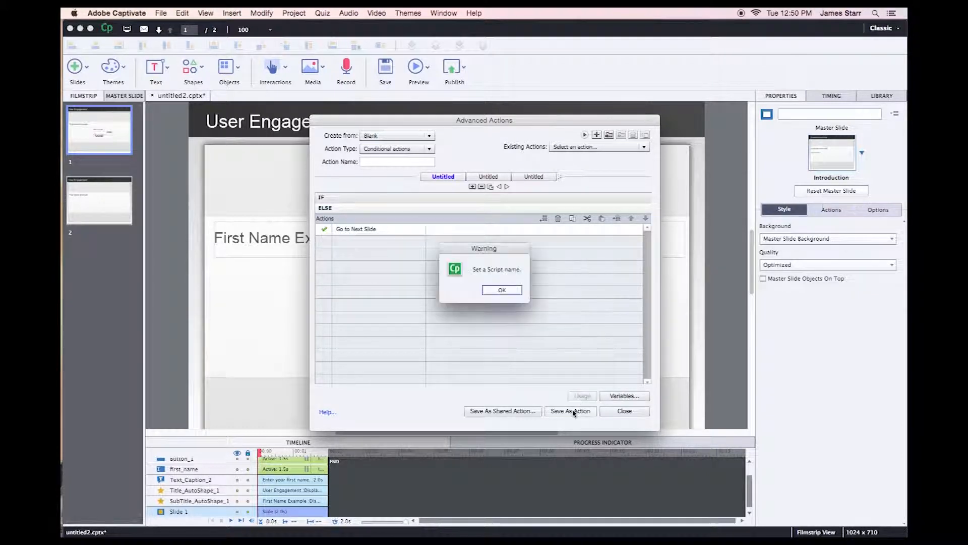
{"action": "left_click", "coordinate": [506, 293]}
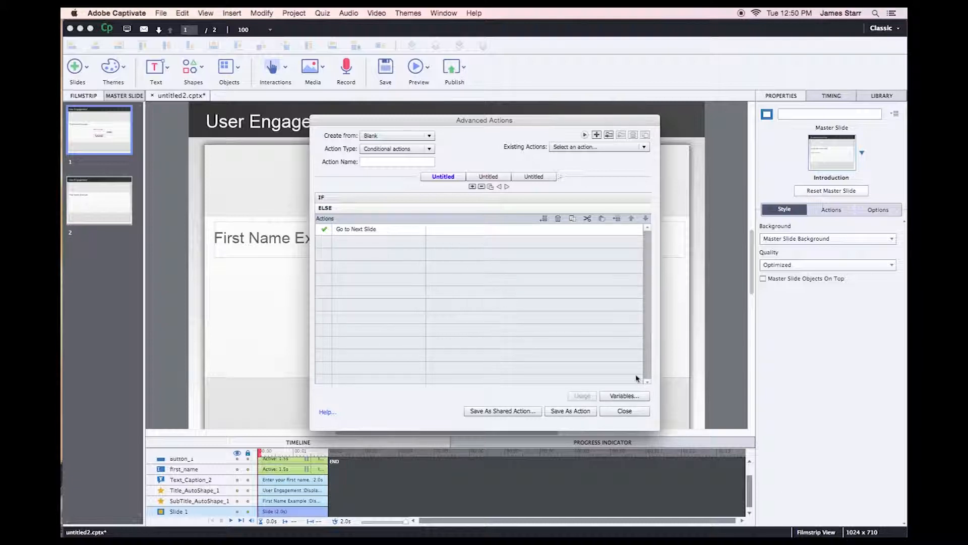
{"action": "left_click", "coordinate": [630, 412]}
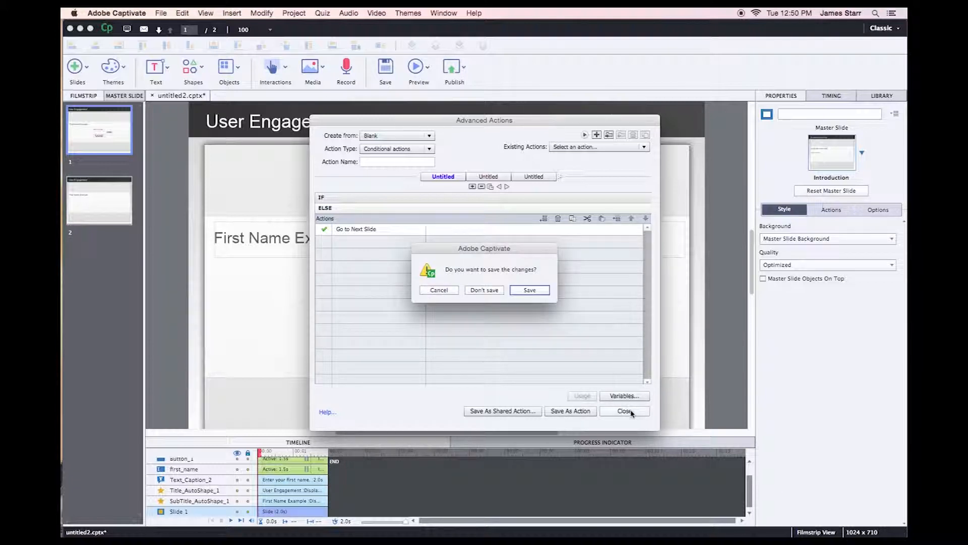
{"action": "left_click", "coordinate": [529, 289]}
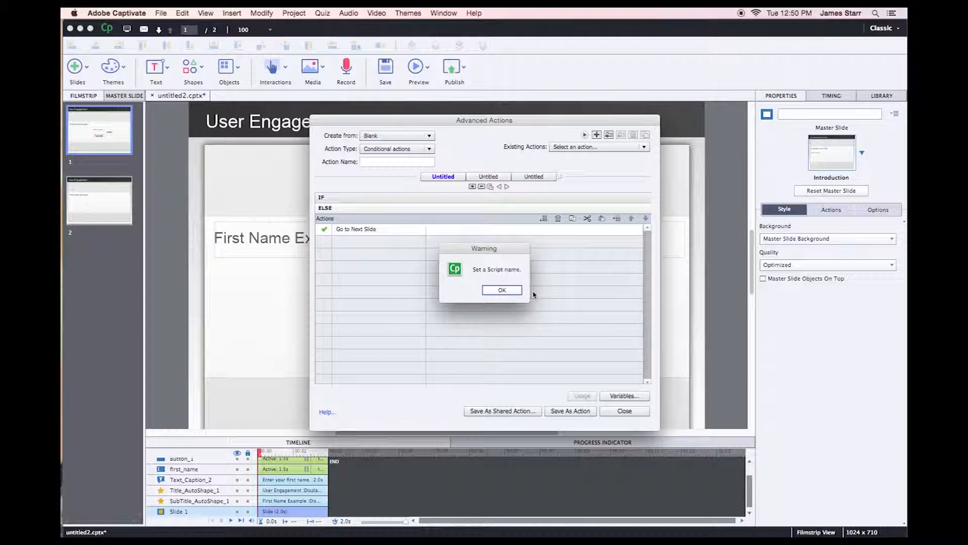
{"action": "left_click", "coordinate": [501, 289]}
Name the conditional action First_Name, save it, and close Advanced Actions.
{"action": "left_click", "coordinate": [389, 161]}
{"action": "type", "text": "F"}
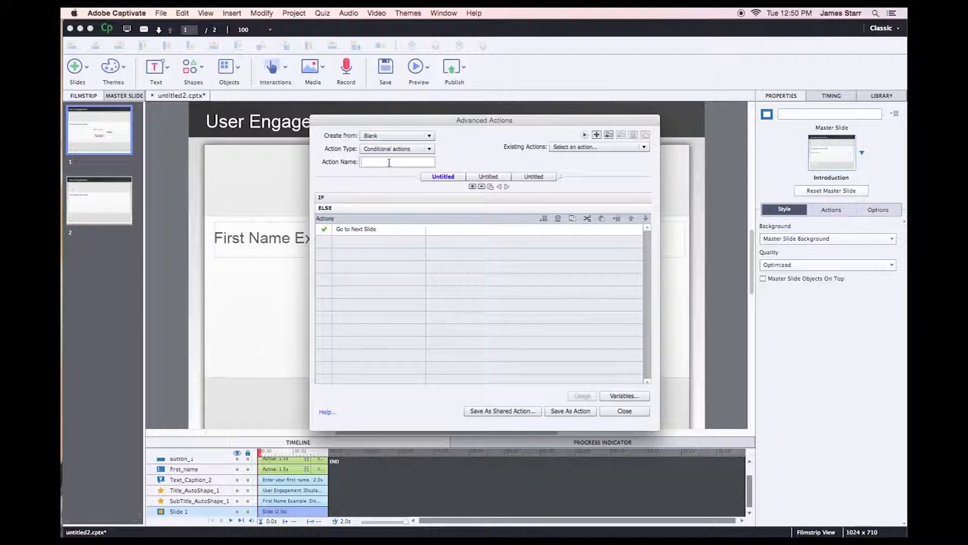
{"action": "type", "text": "irst_Name"}
{"action": "left_click", "coordinate": [575, 411]}
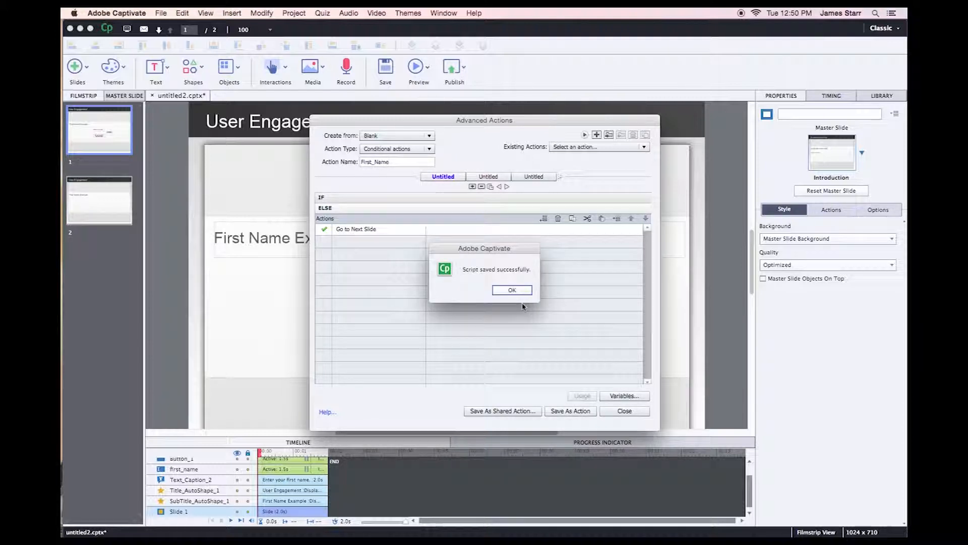
{"action": "left_click", "coordinate": [515, 291]}
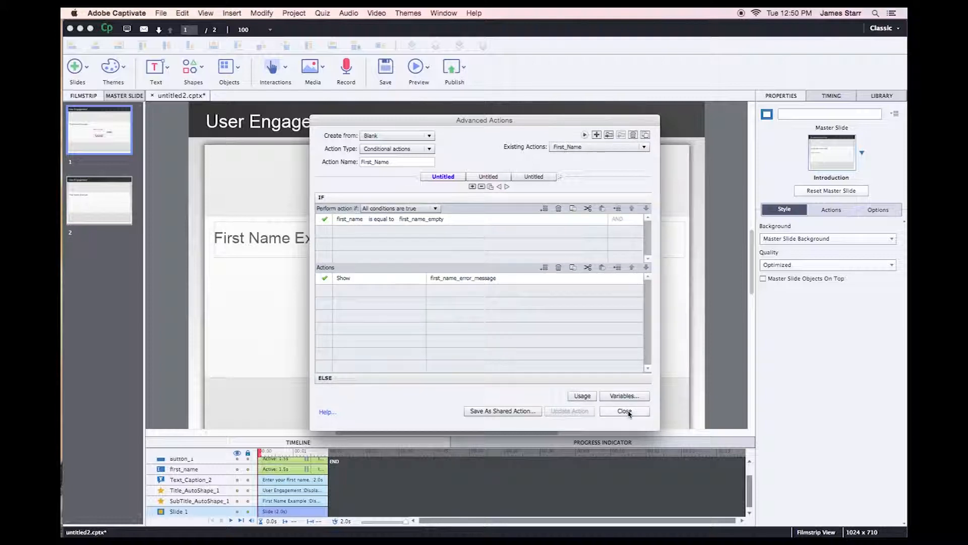
{"action": "left_click", "coordinate": [624, 411]}
Turn off Visible in output for the first_name_error_message caption.
{"action": "left_click", "coordinate": [456, 330]}
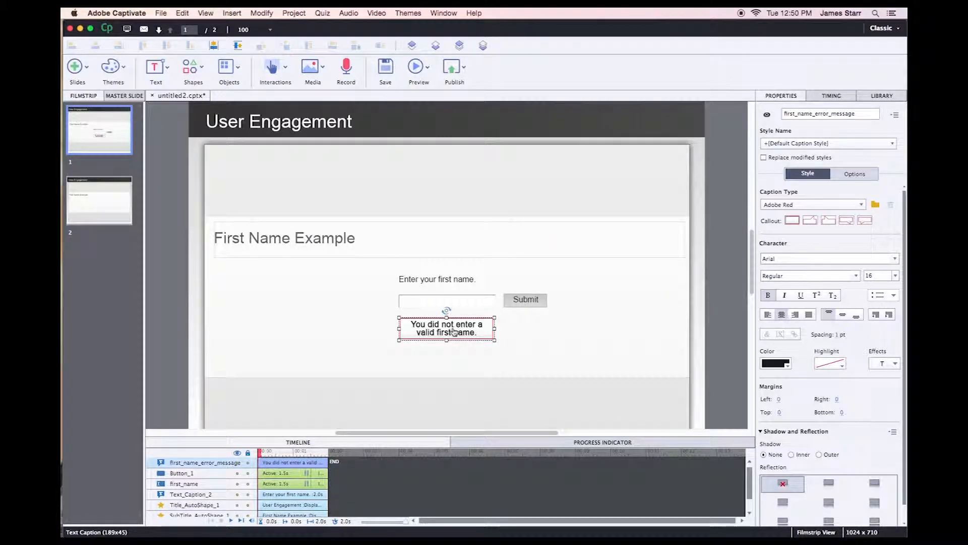
{"action": "left_click", "coordinate": [767, 116]}
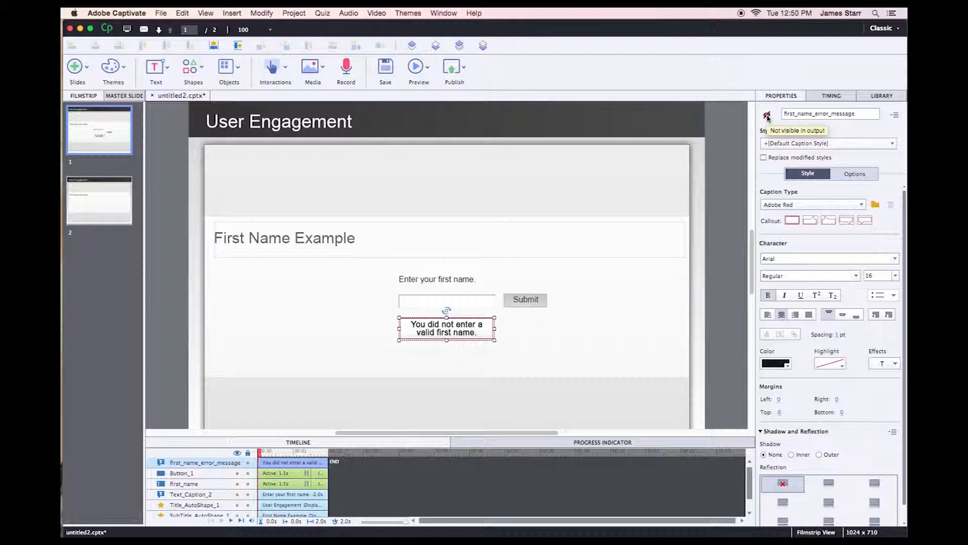
{"action": "left_click", "coordinate": [614, 306]}
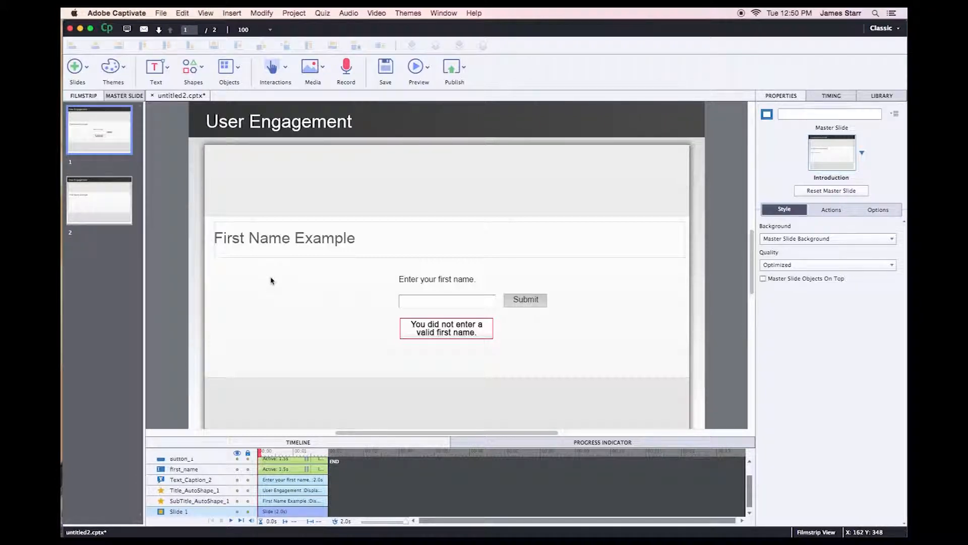
{"action": "left_click", "coordinate": [293, 14]}
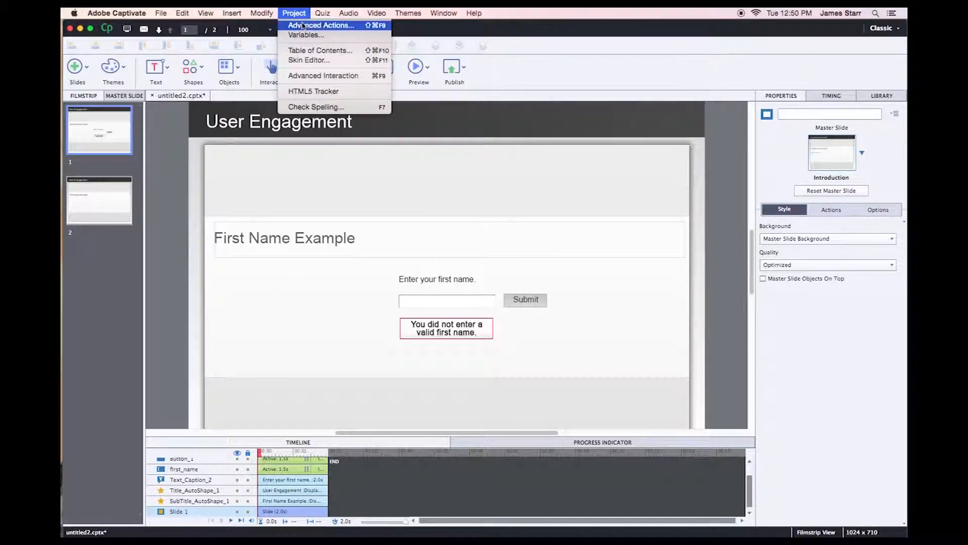
{"action": "left_click", "coordinate": [303, 25]}
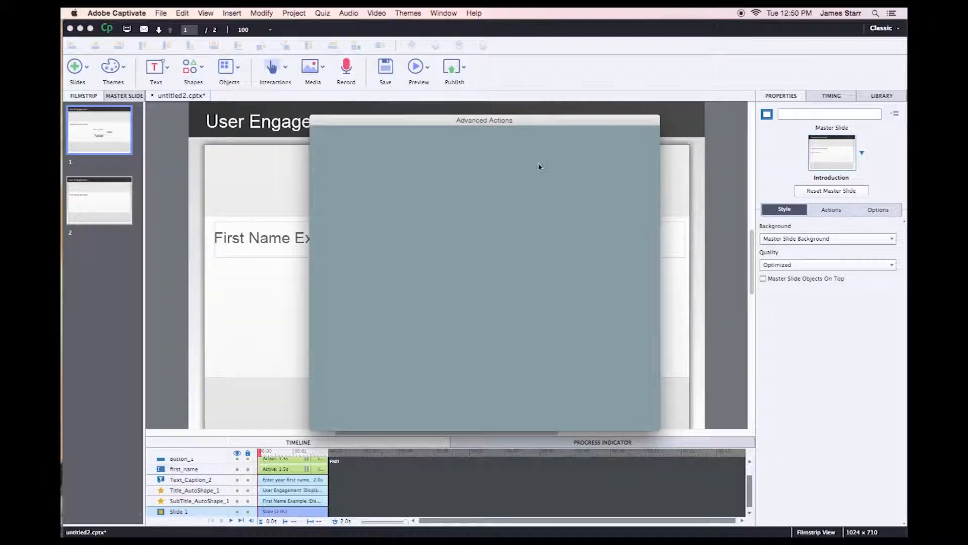
{"action": "left_click", "coordinate": [574, 147]}
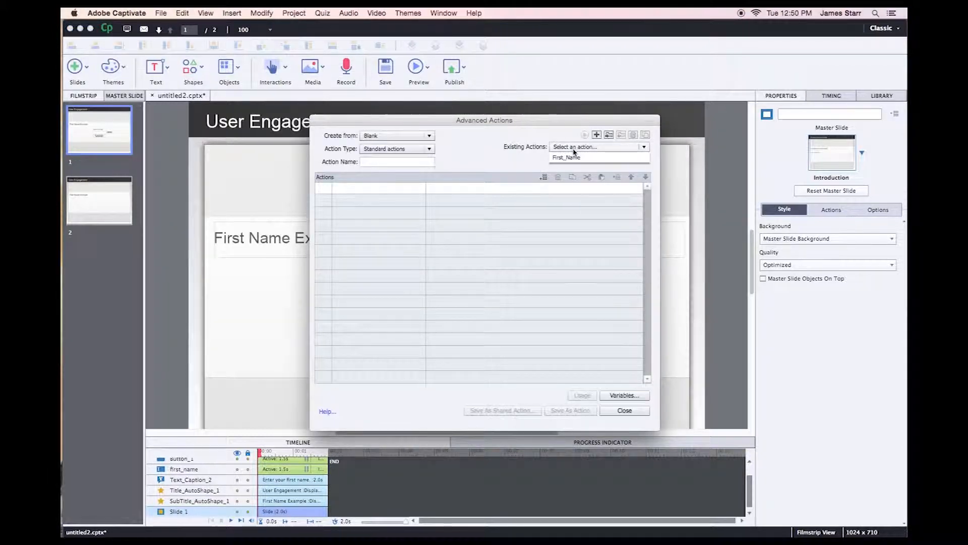
{"action": "left_click", "coordinate": [573, 158]}
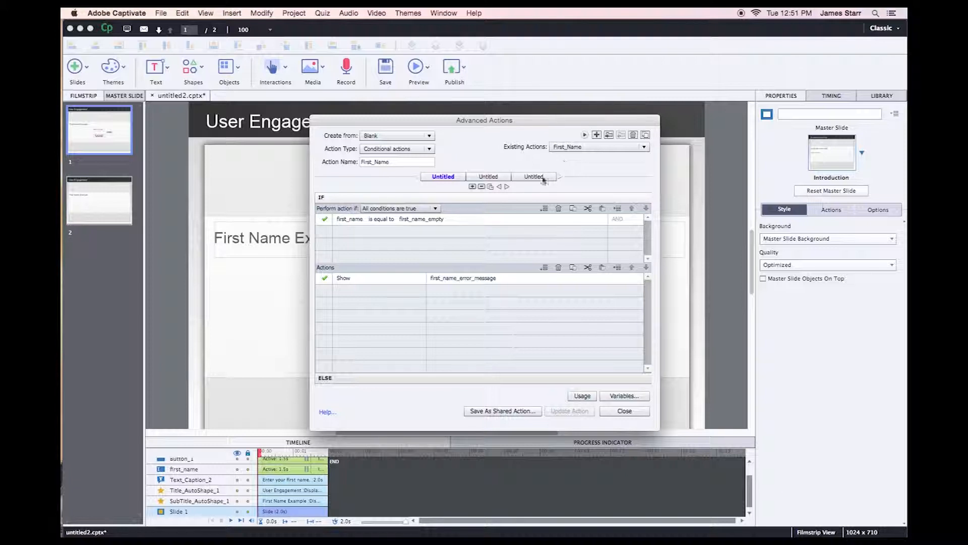
{"action": "left_click", "coordinate": [624, 411]}
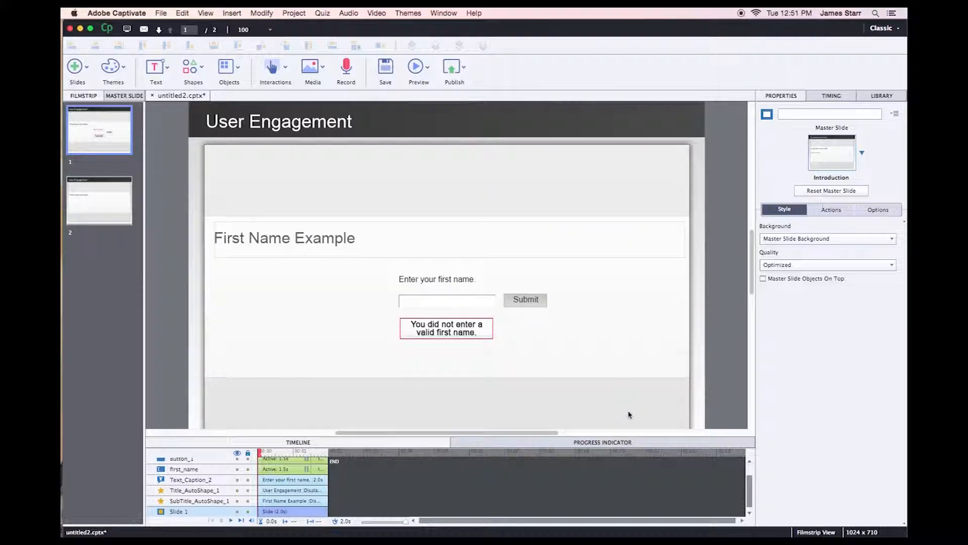
Set the Submit button's On Success action to Execute Advanced Actions with the First_Name script.
{"action": "left_click", "coordinate": [526, 301]}
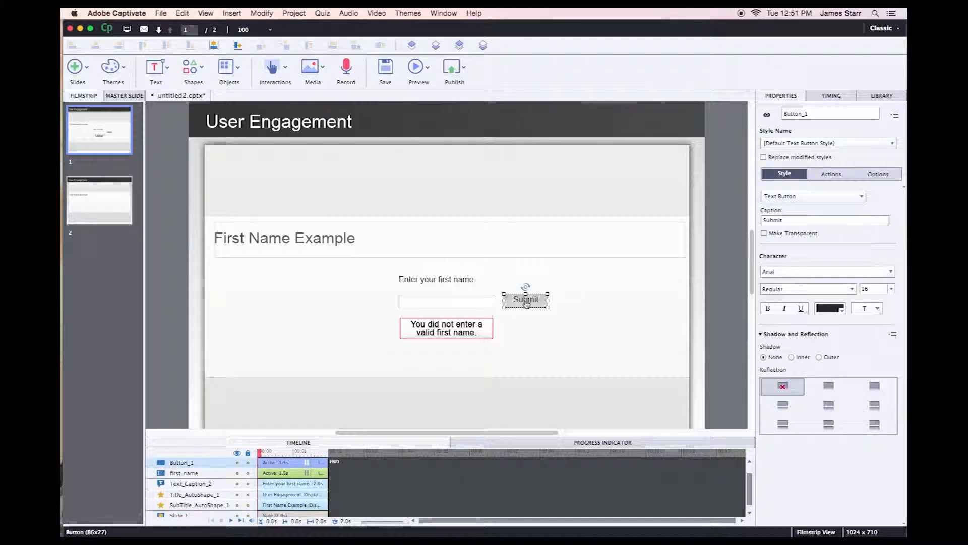
{"action": "left_click", "coordinate": [831, 173]}
{"action": "left_click", "coordinate": [838, 204]}
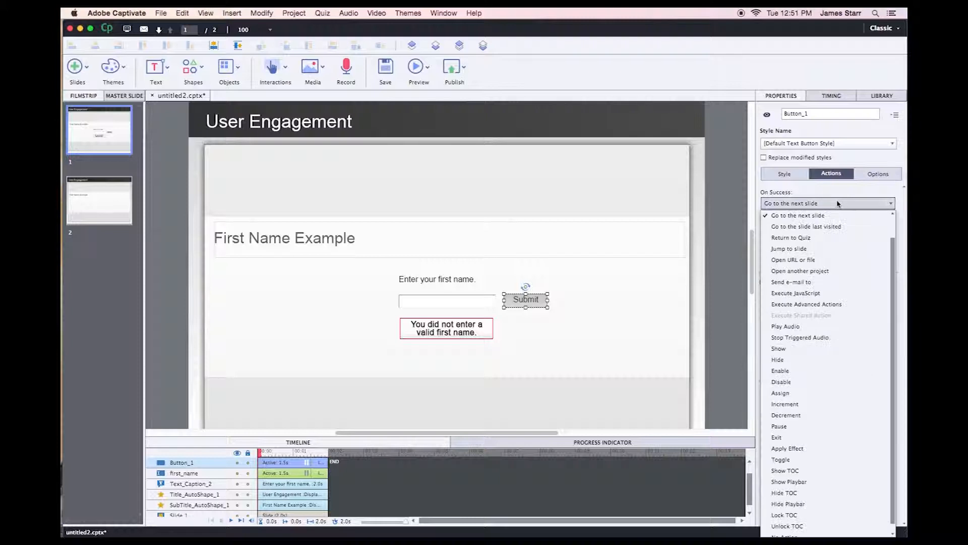
{"action": "left_click", "coordinate": [836, 307]}
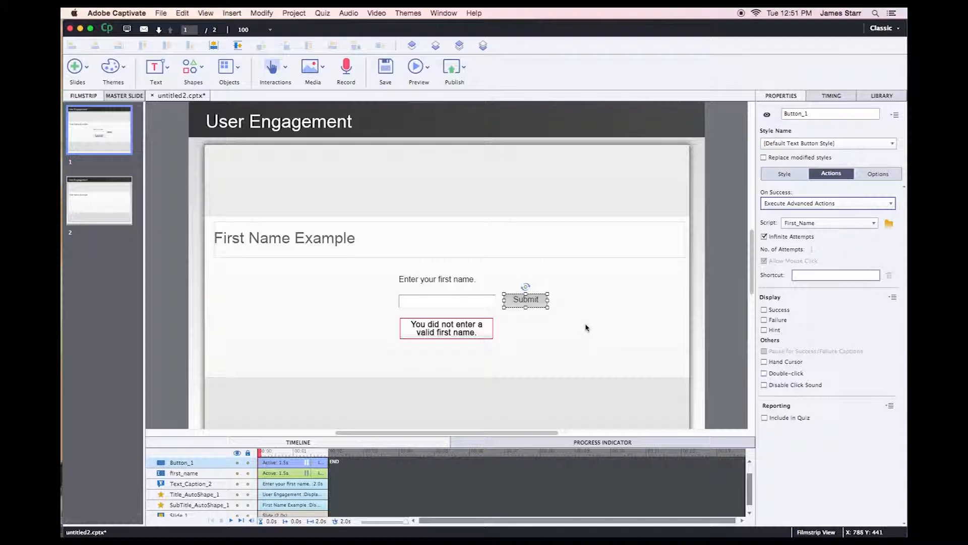
{"action": "left_click", "coordinate": [615, 322]}
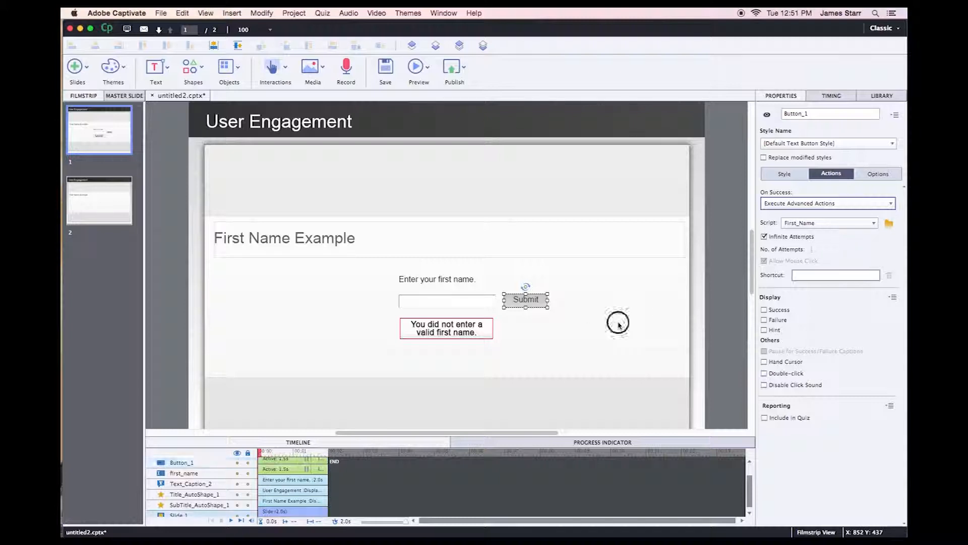
Add a text caption reading 'Welcome' to slide 2.
{"action": "left_click", "coordinate": [109, 204]}
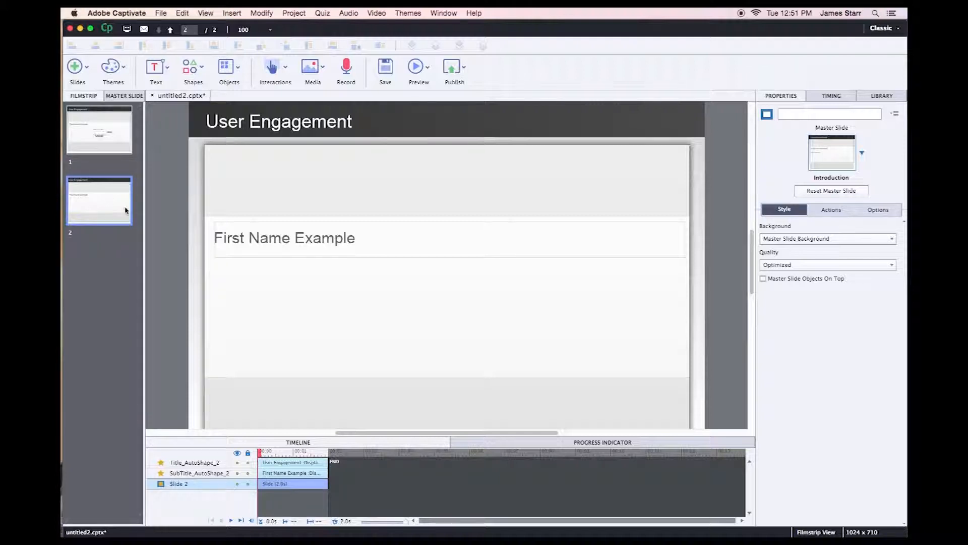
{"action": "left_click", "coordinate": [155, 68]}
{"action": "left_click", "coordinate": [174, 98]}
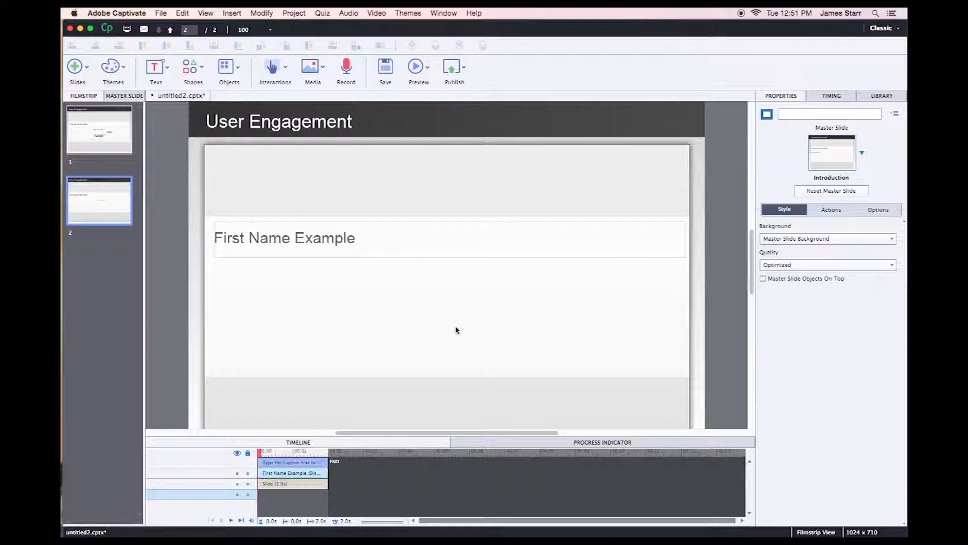
{"action": "type", "text": "T"}
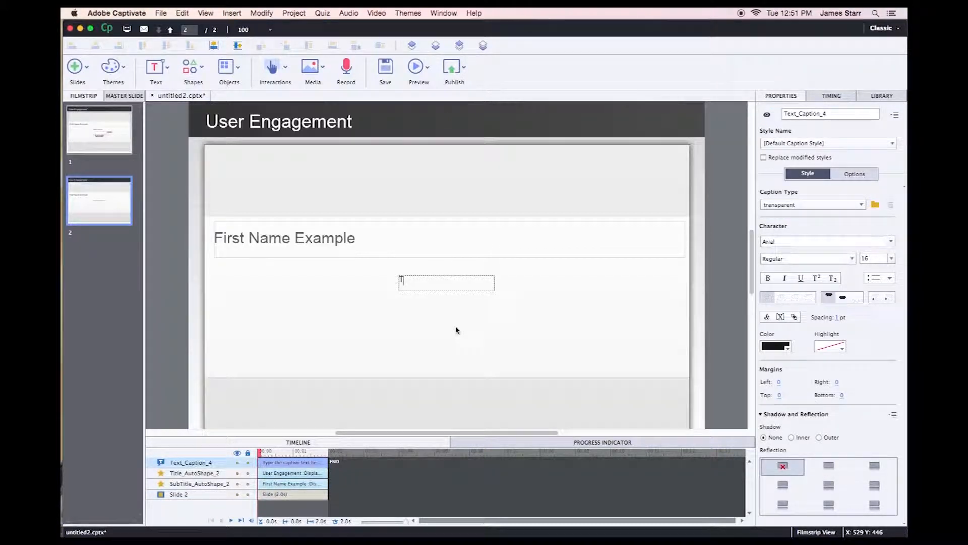
{"action": "type", "text": "Welcome"}
Insert the first_name variable after 'Welcome' and nudge the caption up below the heading.
{"action": "left_click", "coordinate": [780, 317]}
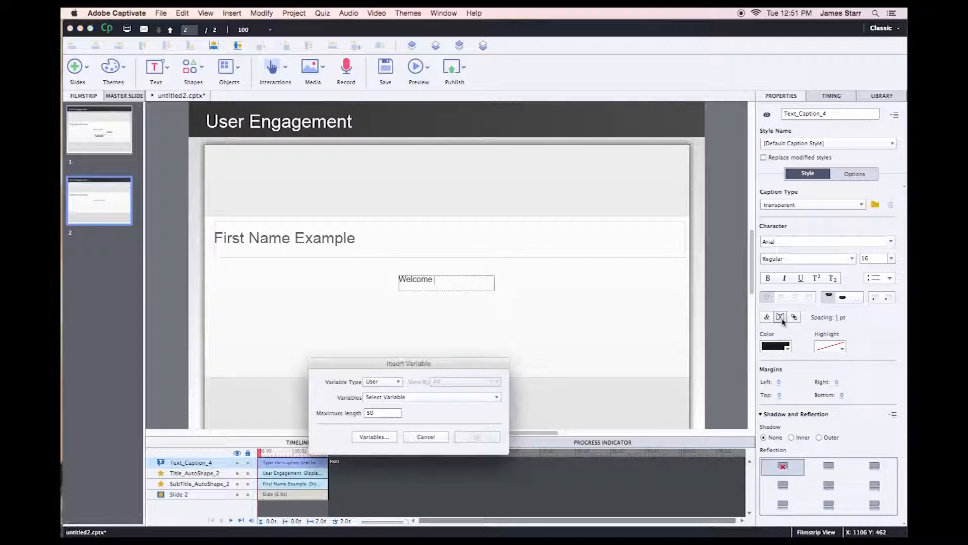
{"action": "left_click", "coordinate": [471, 400]}
{"action": "left_click", "coordinate": [432, 455]}
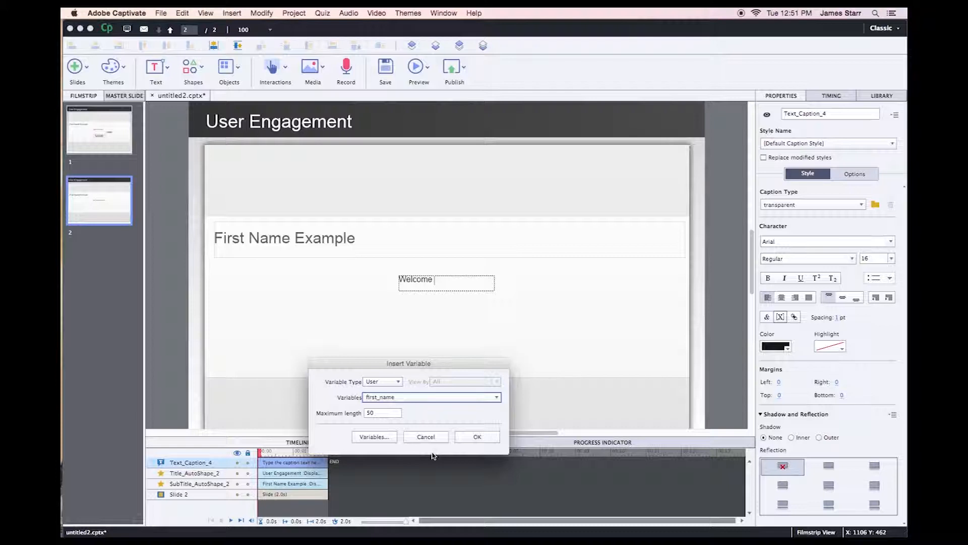
{"action": "left_click", "coordinate": [478, 437]}
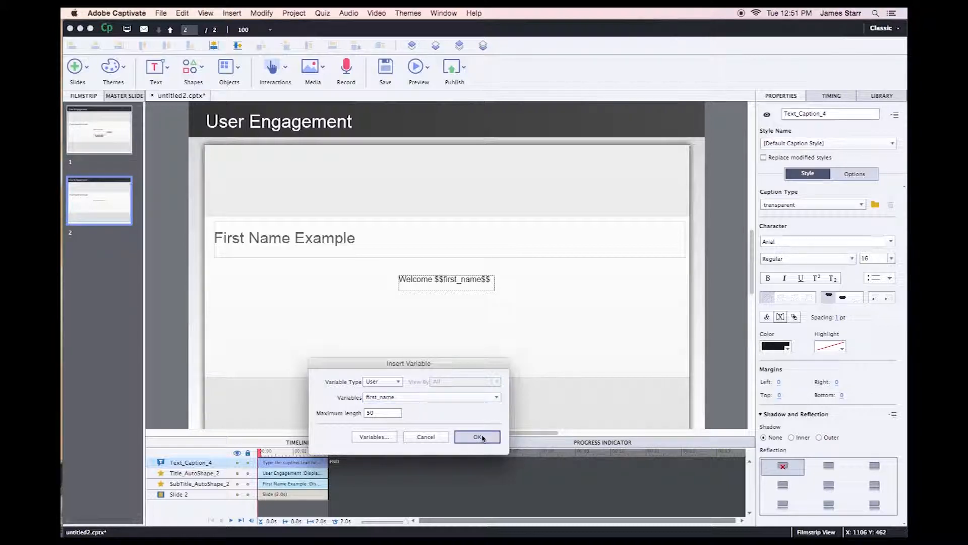
{"action": "key", "text": "Escape"}
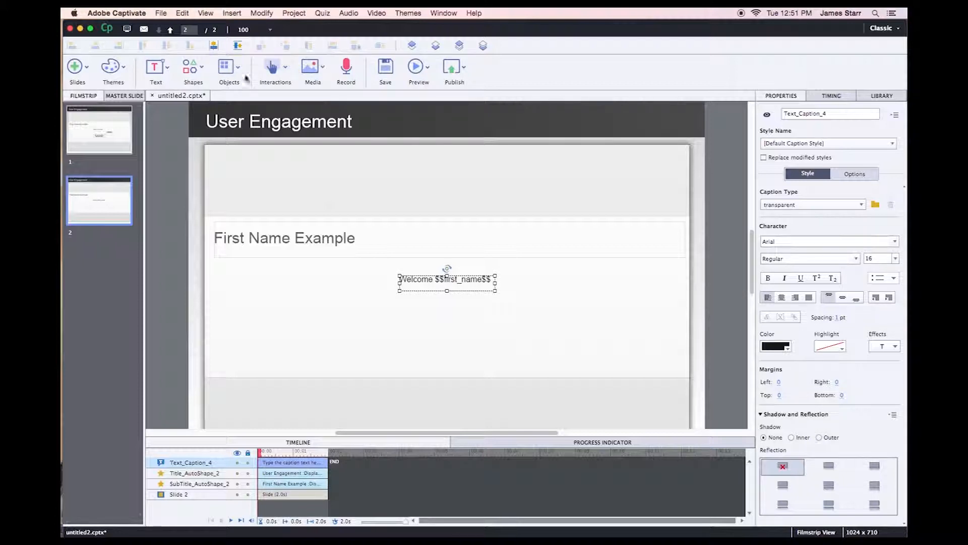
{"action": "left_click", "coordinate": [237, 46]}
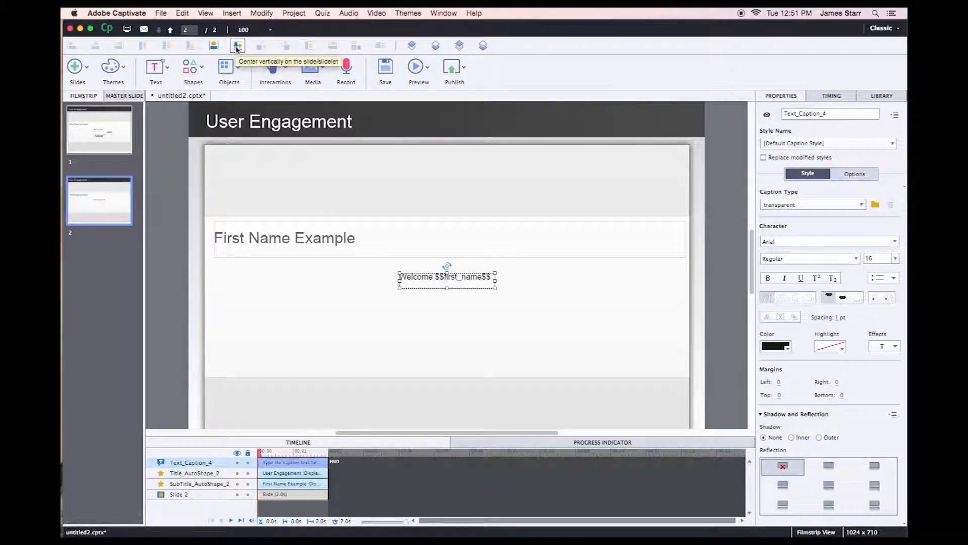
{"action": "left_click", "coordinate": [317, 287]}
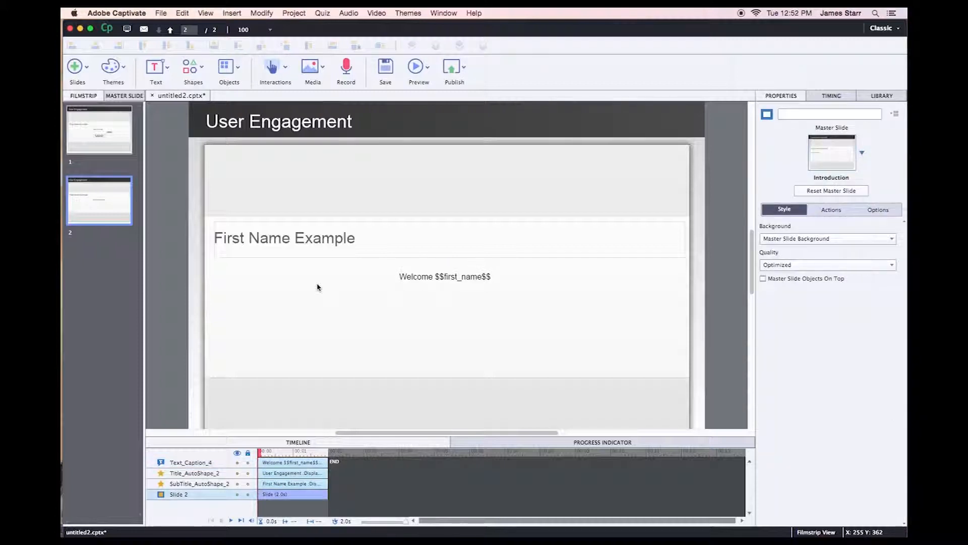
Preview the whole project and submit with the name field empty to trigger the error.
{"action": "left_click", "coordinate": [414, 69]}
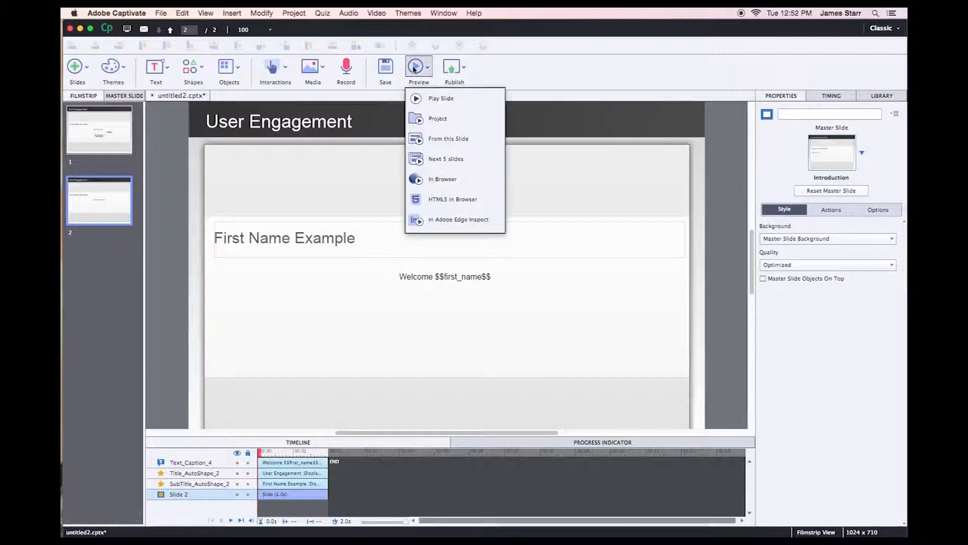
{"action": "left_click", "coordinate": [455, 121]}
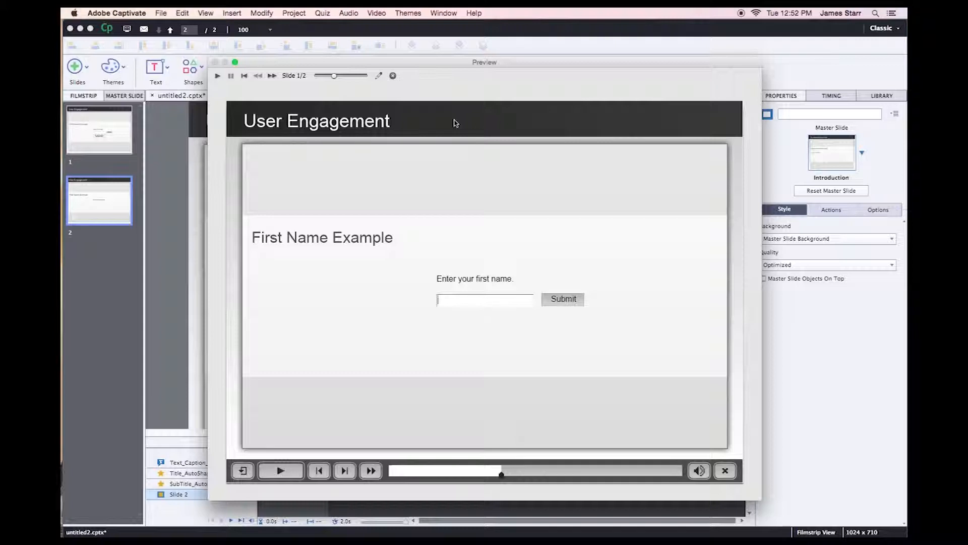
{"action": "left_click", "coordinate": [567, 301]}
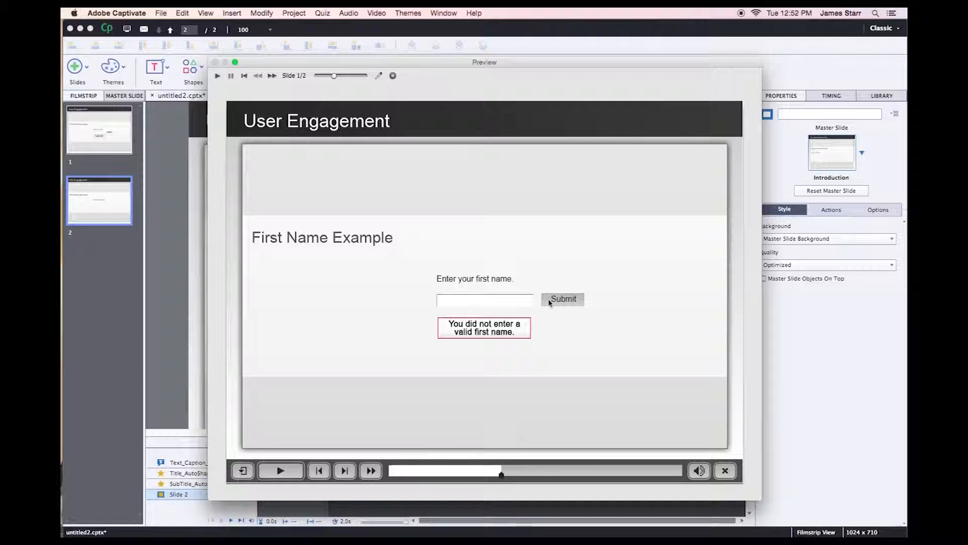
Enter a first name and submit it to reach slide 2's personalised welcome.
{"action": "left_click", "coordinate": [488, 300]}
{"action": "type", "text": "James"}
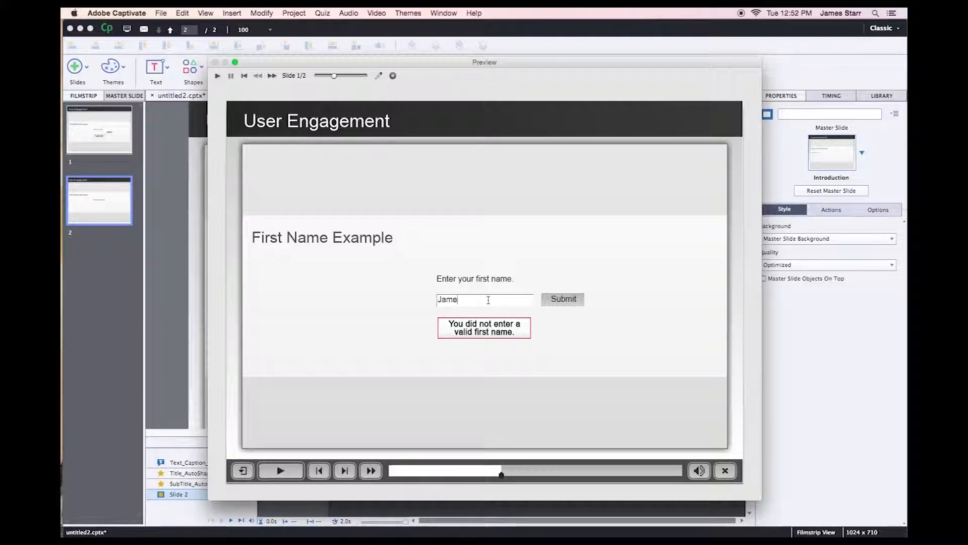
{"action": "left_click", "coordinate": [564, 299]}
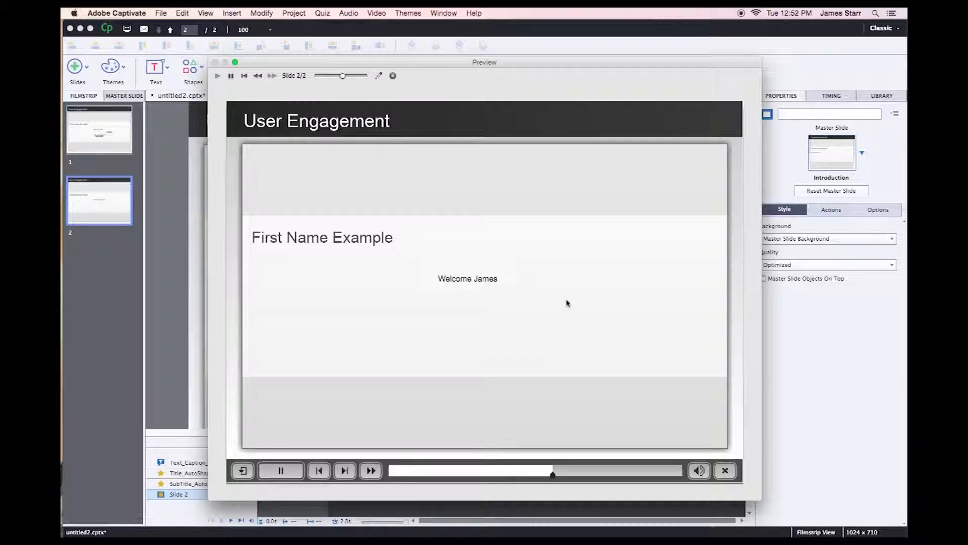